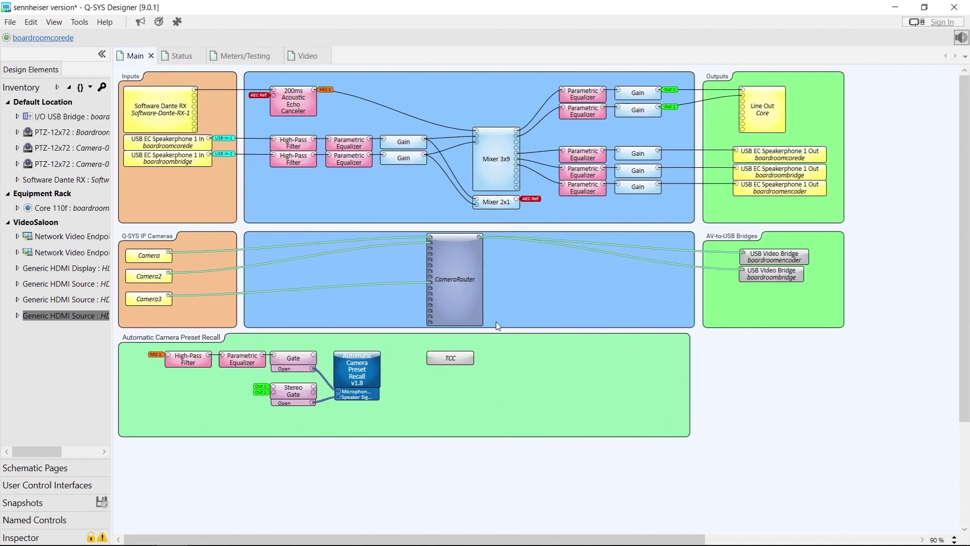
Open the Automatic Camera Preset Recall panel to its Setup page, showing Camera 1 and CameraRouter
{"action": "left_click", "coordinate": [364, 379]}
{"action": "double_click", "coordinate": [365, 378]}
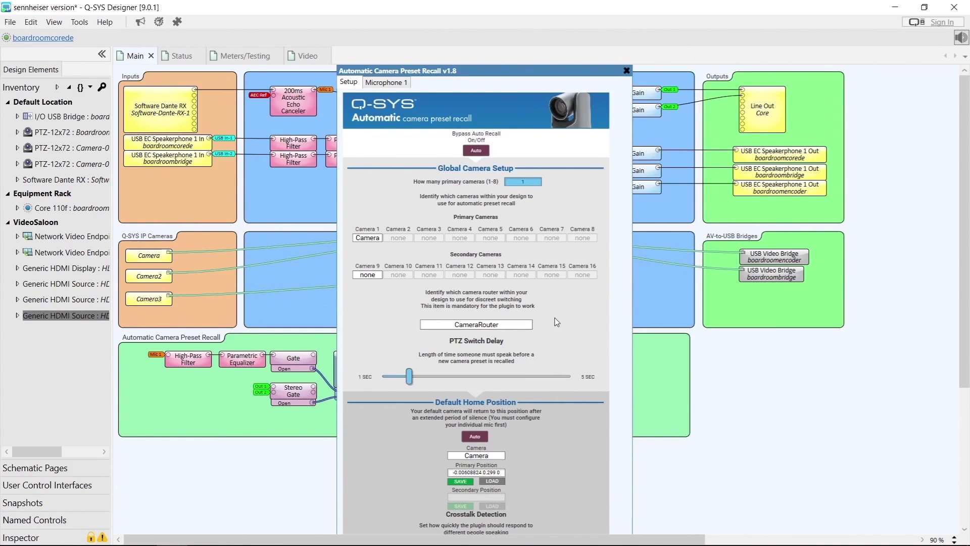
{"action": "scroll", "coordinate": [551, 326], "scroll_direction": "down", "scroll_amount": 1}
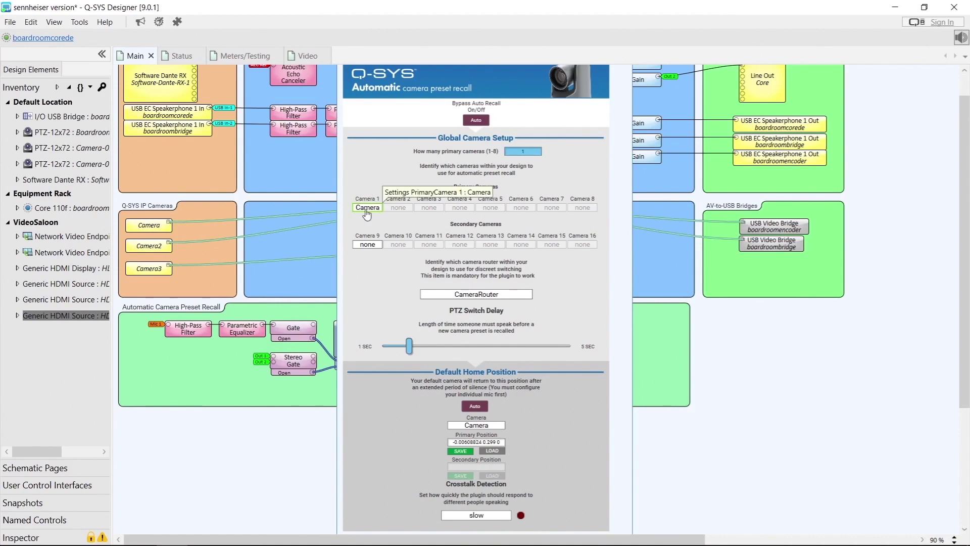
Assign Camera3 to the Camera 9 secondary slot and move the plugin window right
{"action": "left_click", "coordinate": [368, 246]}
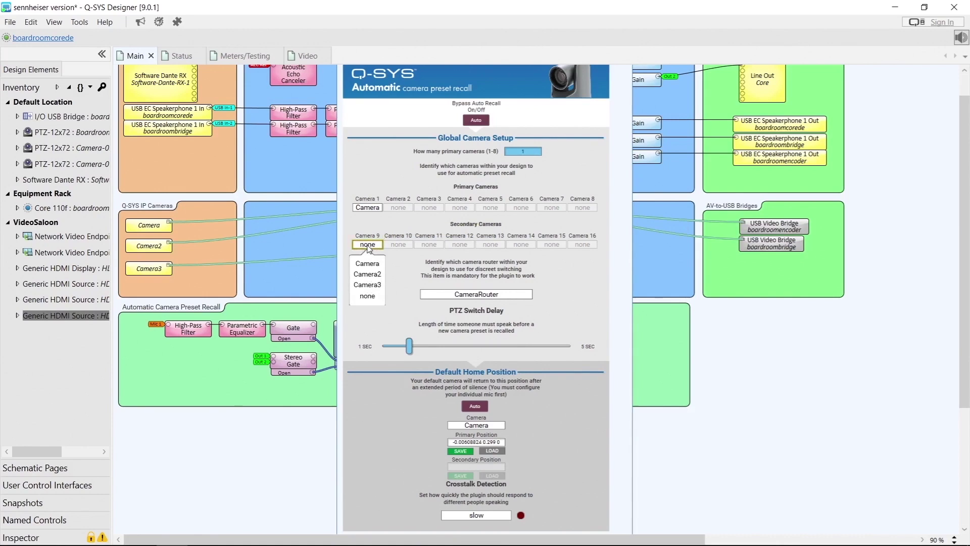
{"action": "left_click", "coordinate": [366, 286]}
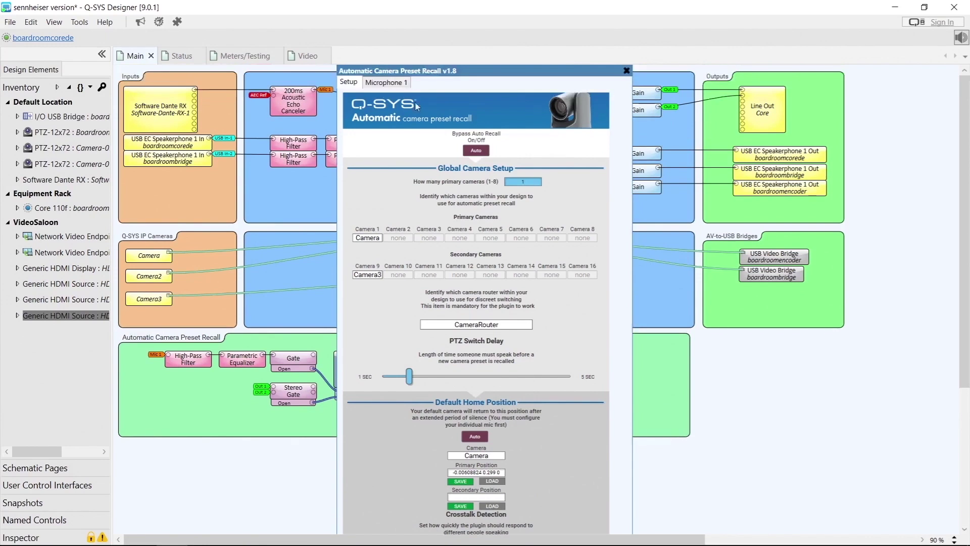
{"action": "left_click_drag", "start_coordinate": [419, 77], "coordinate": [577, 83]}
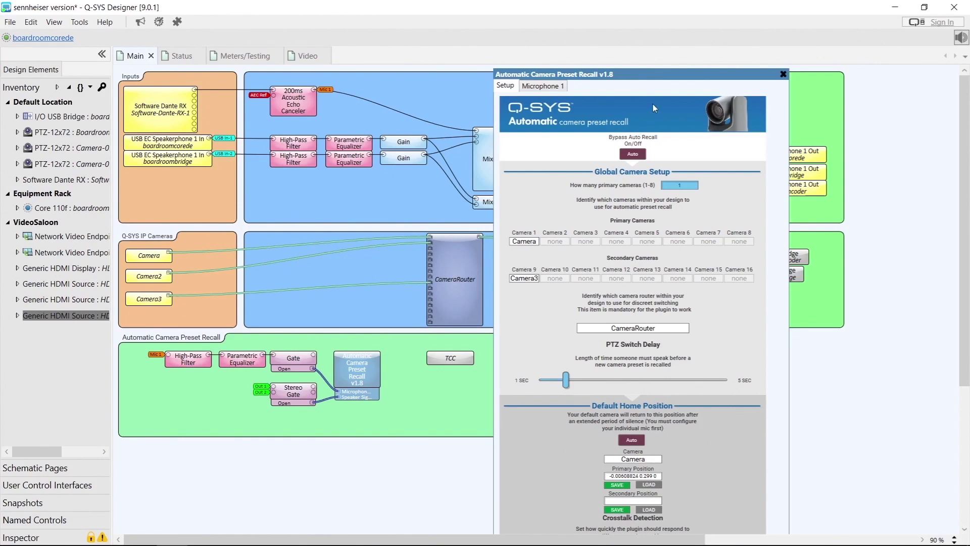
Set Bypass Auto Recall to Off and recall the secondary default home position
{"action": "left_click_drag", "start_coordinate": [645, 78], "coordinate": [754, 80]}
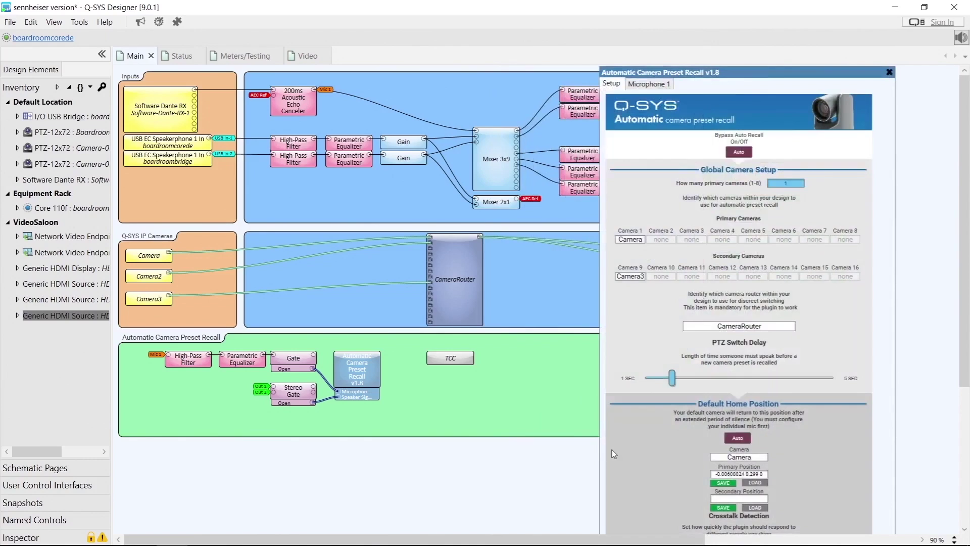
{"action": "left_click", "coordinate": [739, 152]}
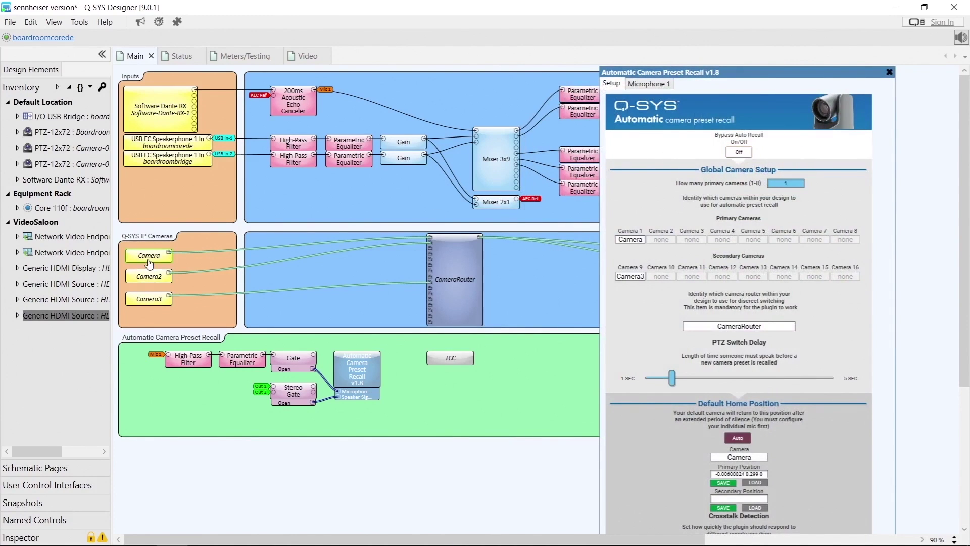
{"action": "left_click", "coordinate": [755, 483]}
Open the Camera and Camera3 control panels side by side beside the preset recall setup
{"action": "double_click", "coordinate": [149, 255]}
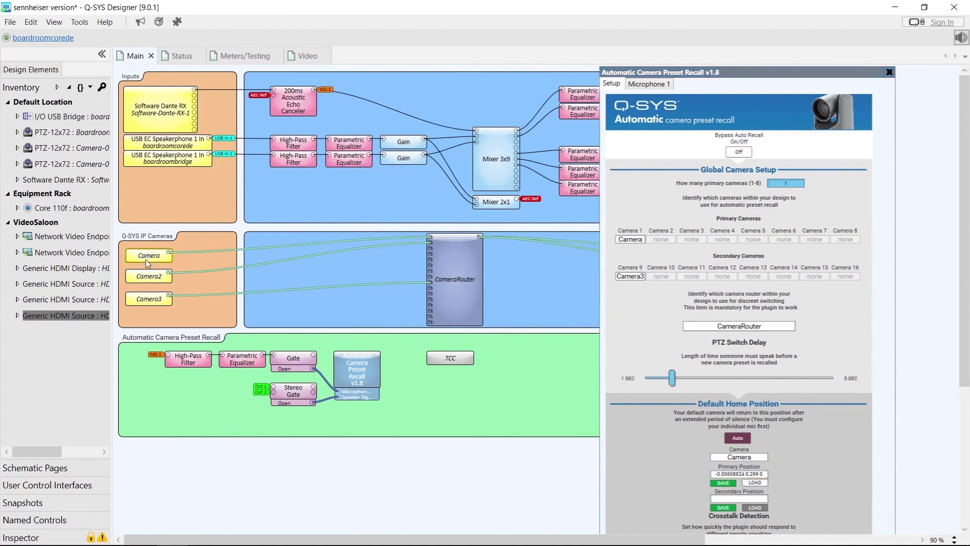
{"action": "left_click_drag", "start_coordinate": [237, 235], "coordinate": [260, 134]}
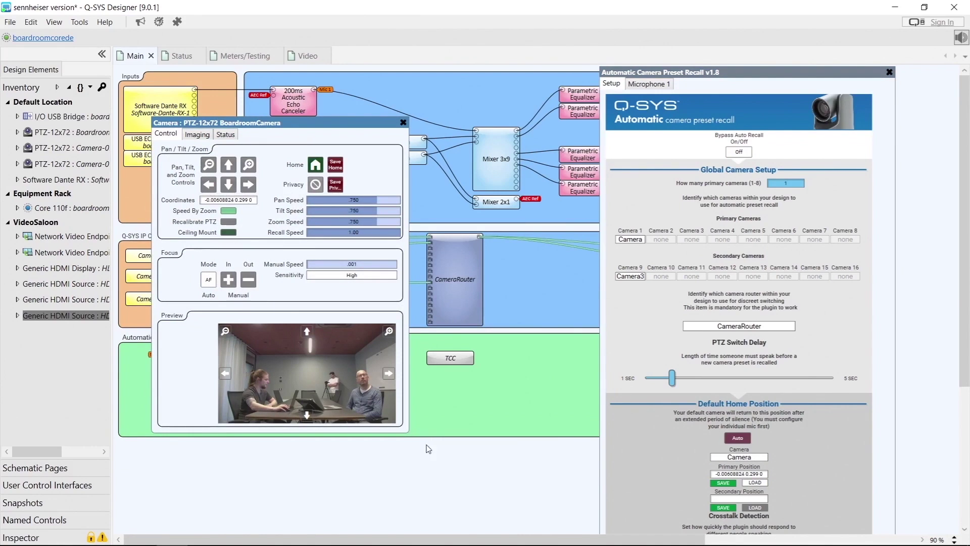
{"action": "left_click_drag", "start_coordinate": [309, 124], "coordinate": [303, 106]}
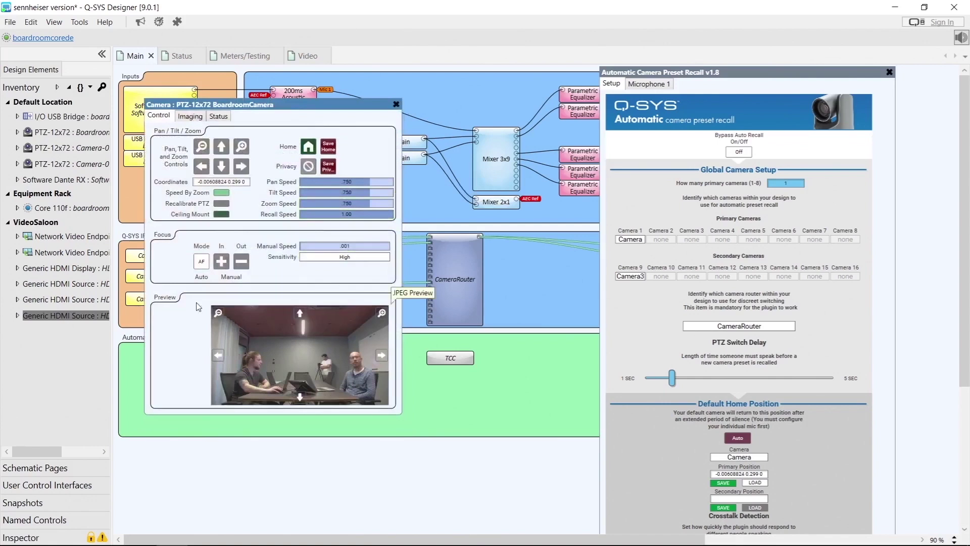
{"action": "double_click", "coordinate": [136, 299]}
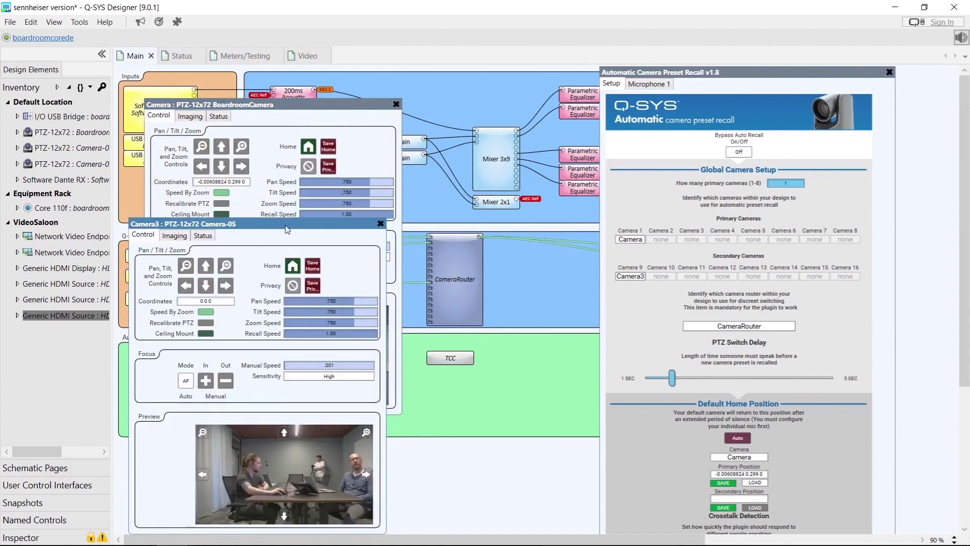
{"action": "left_click_drag", "start_coordinate": [286, 229], "coordinate": [534, 112]}
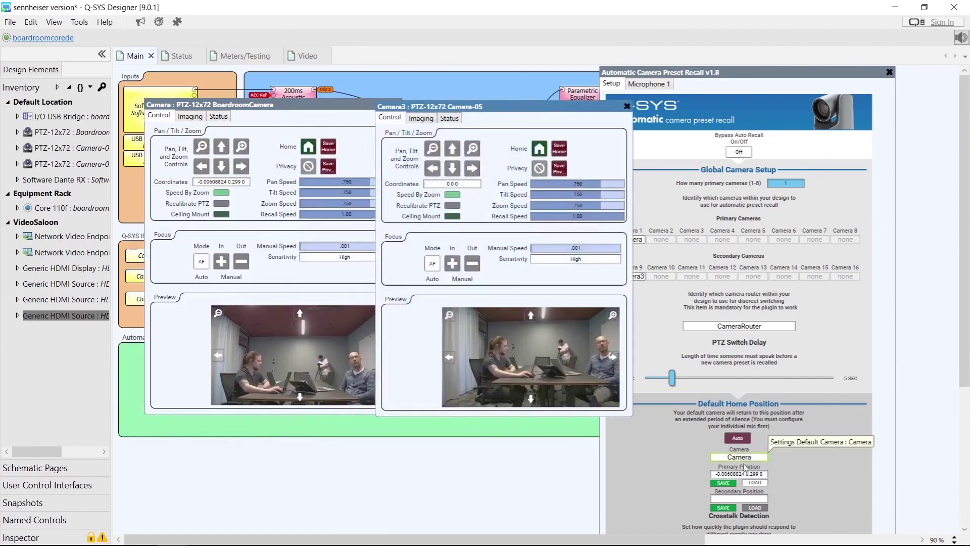
{"action": "left_click", "coordinate": [743, 475]}
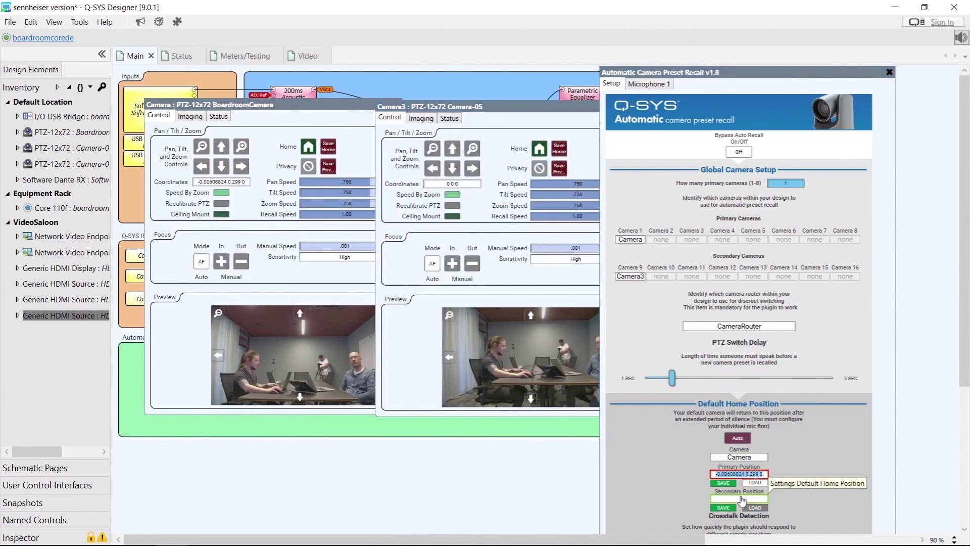
Pan Camera3 right, save it as the secondary home position, then show Microphone 1's zones
{"action": "left_click", "coordinate": [755, 507]}
{"action": "left_click", "coordinate": [522, 117]}
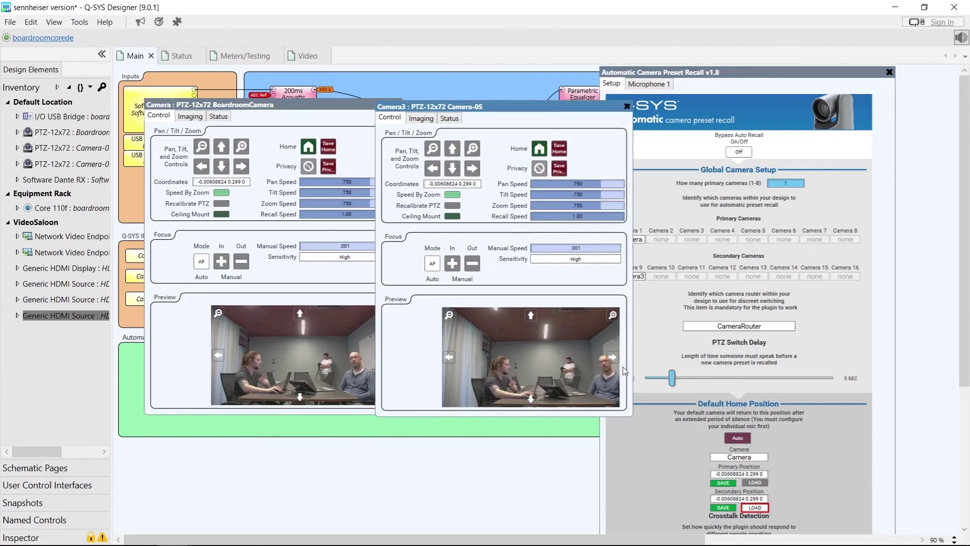
{"action": "left_click_drag", "start_coordinate": [613, 364], "coordinate": [614, 366]}
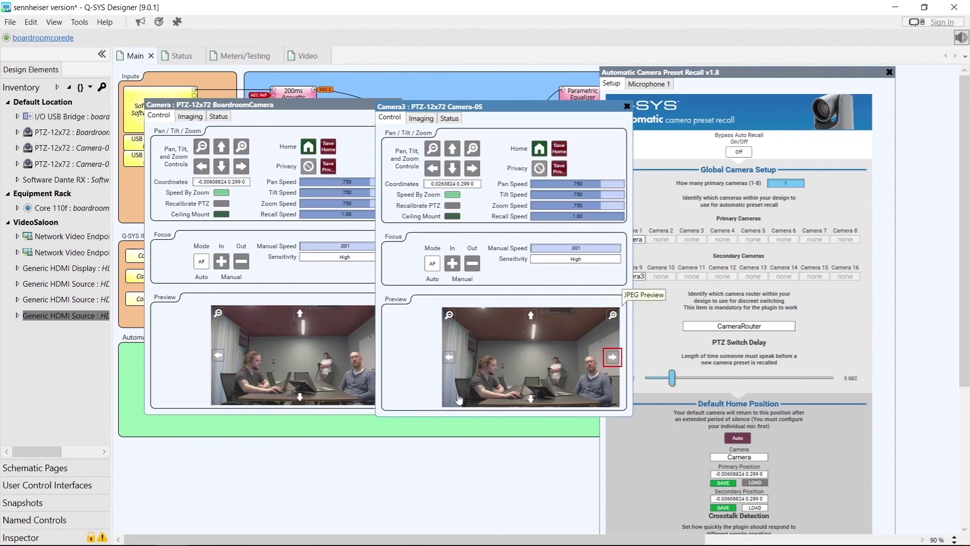
{"action": "left_click", "coordinate": [723, 507]}
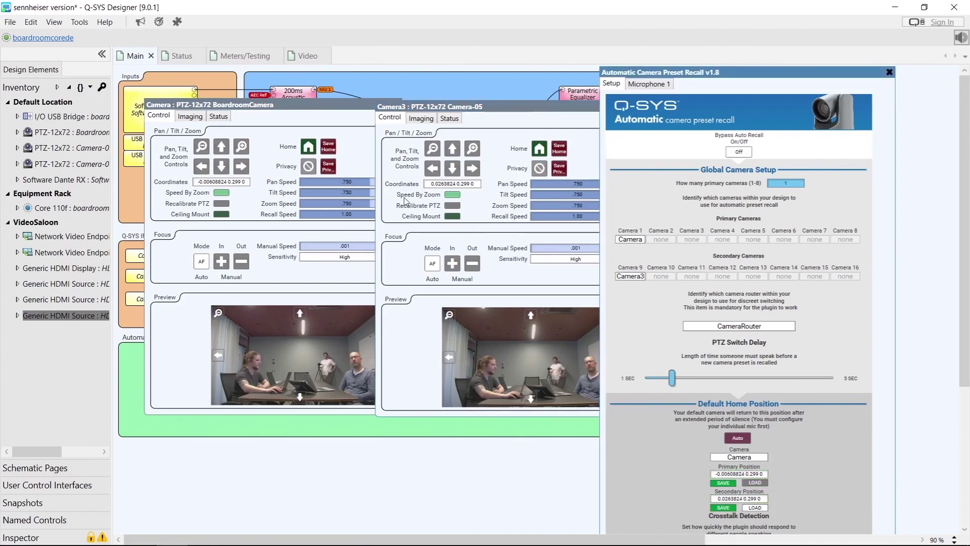
{"action": "left_click", "coordinate": [657, 85]}
{"action": "left_click_drag", "start_coordinate": [797, 72], "coordinate": [676, 70]}
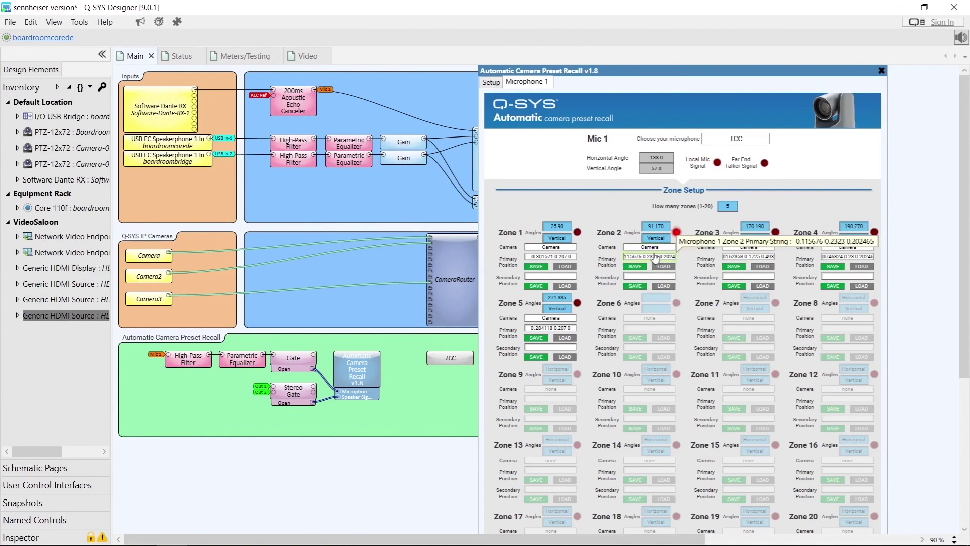
Fill the Secondary Position of Zones 2, 3 and 4 with their primary position strings
{"action": "left_click", "coordinate": [654, 280]}
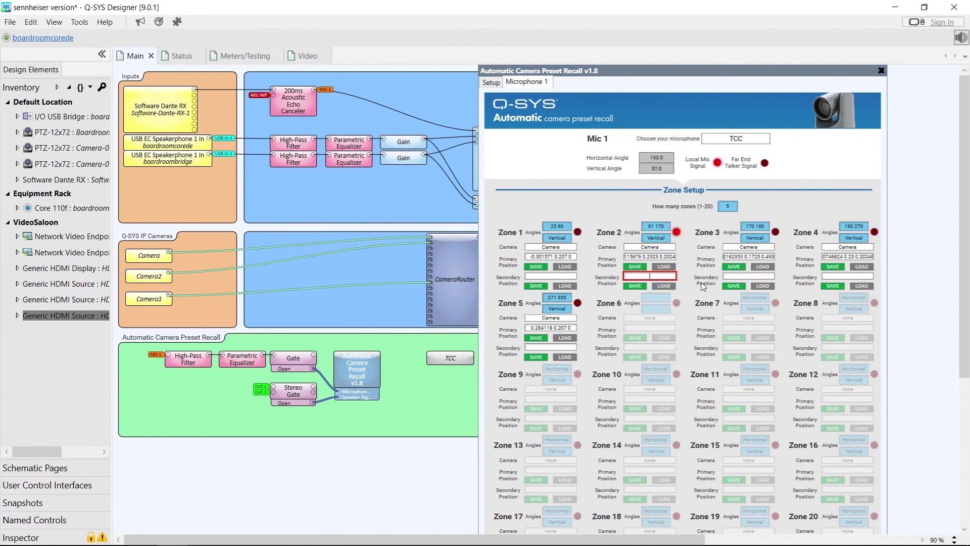
{"action": "key", "text": "Return"}
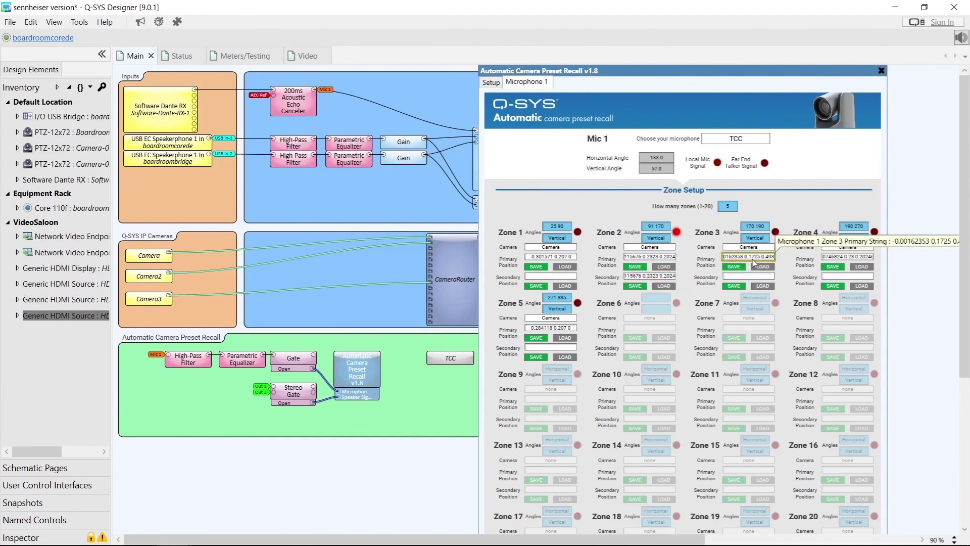
{"action": "key", "text": "Return"}
{"action": "left_click", "coordinate": [843, 257]}
{"action": "key", "text": "Return"}
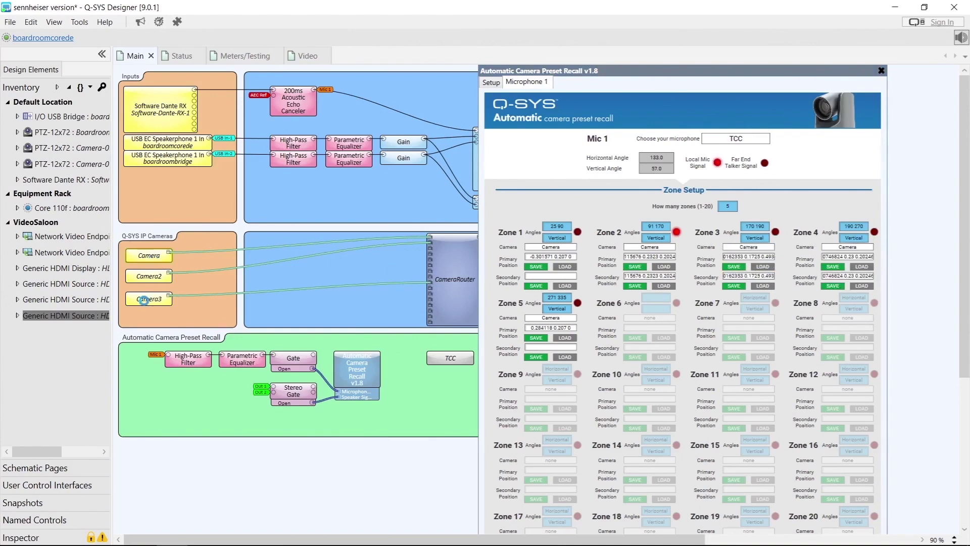
Open both camera panels and recall Zone 2's primary and secondary positions
{"action": "double_click", "coordinate": [144, 300]}
{"action": "double_click", "coordinate": [128, 298]}
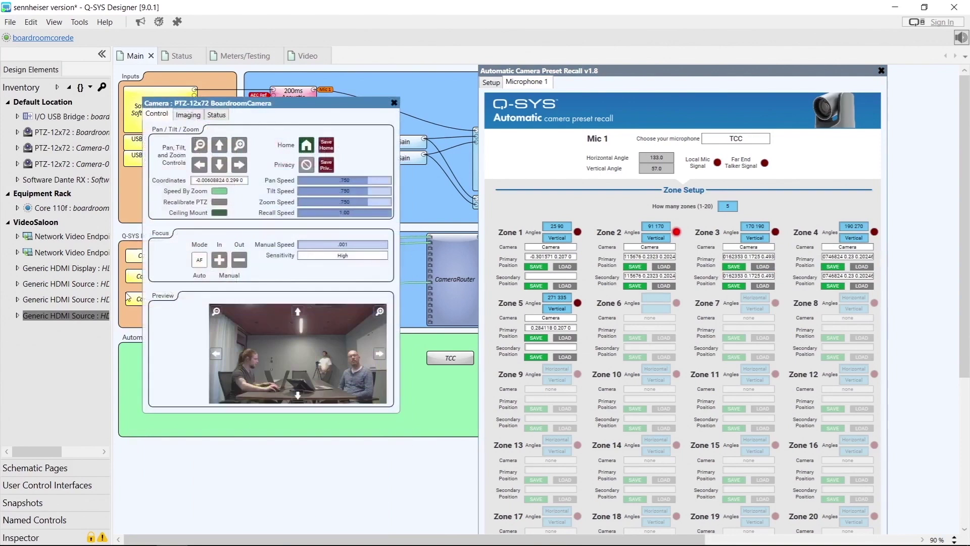
{"action": "left_click_drag", "start_coordinate": [240, 224], "coordinate": [484, 105]}
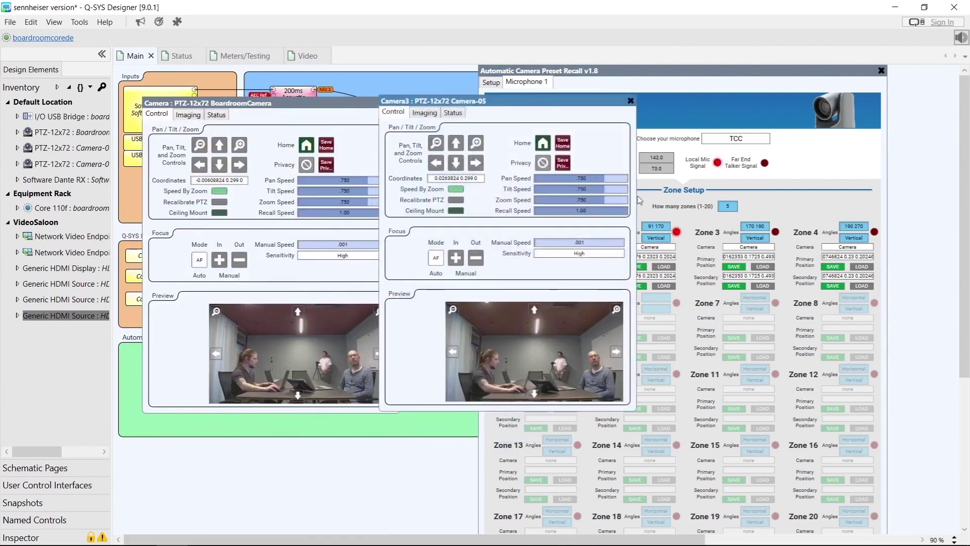
{"action": "left_click", "coordinate": [664, 266]}
{"action": "left_click", "coordinate": [664, 285]}
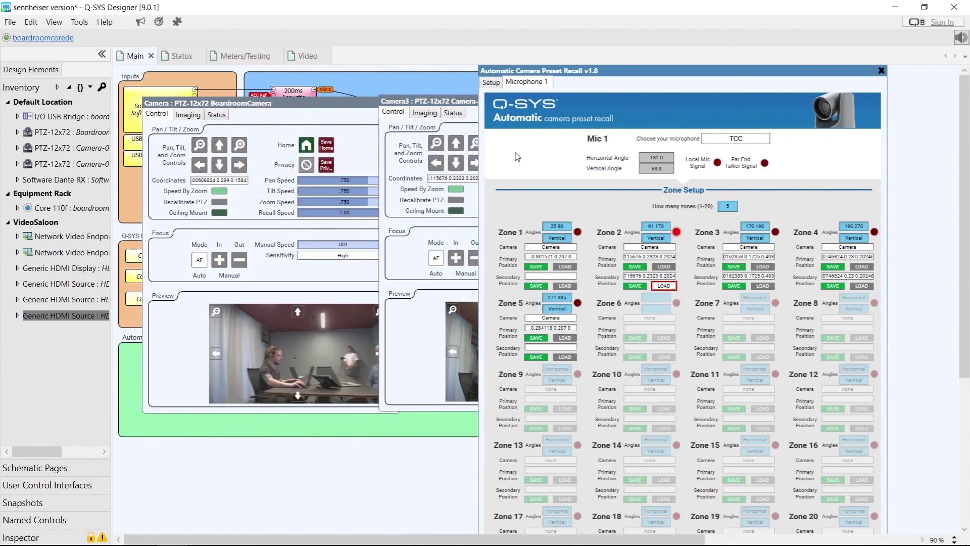
{"action": "left_click", "coordinate": [475, 108]}
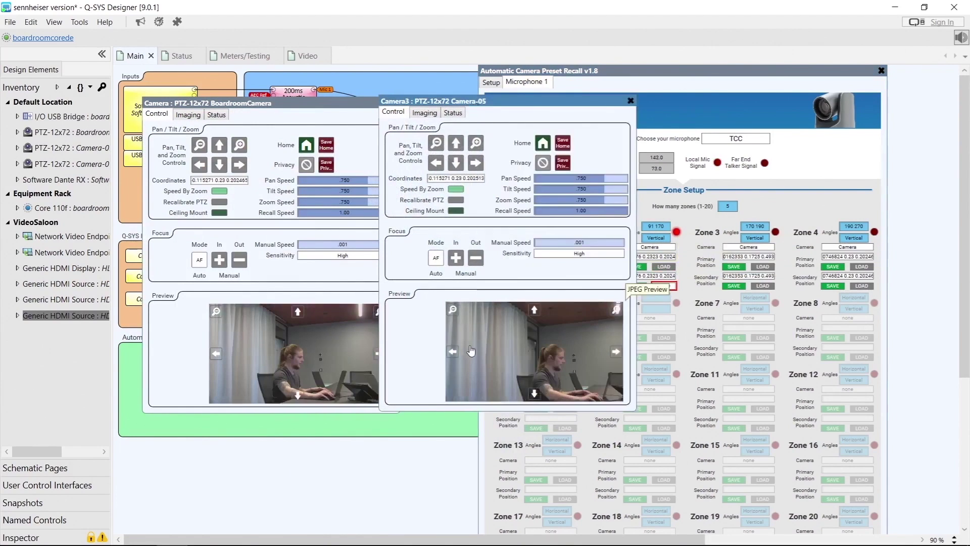
Tilt Camera3 down three steps and save that view as Zone 2's secondary position
{"action": "left_click", "coordinate": [534, 394]}
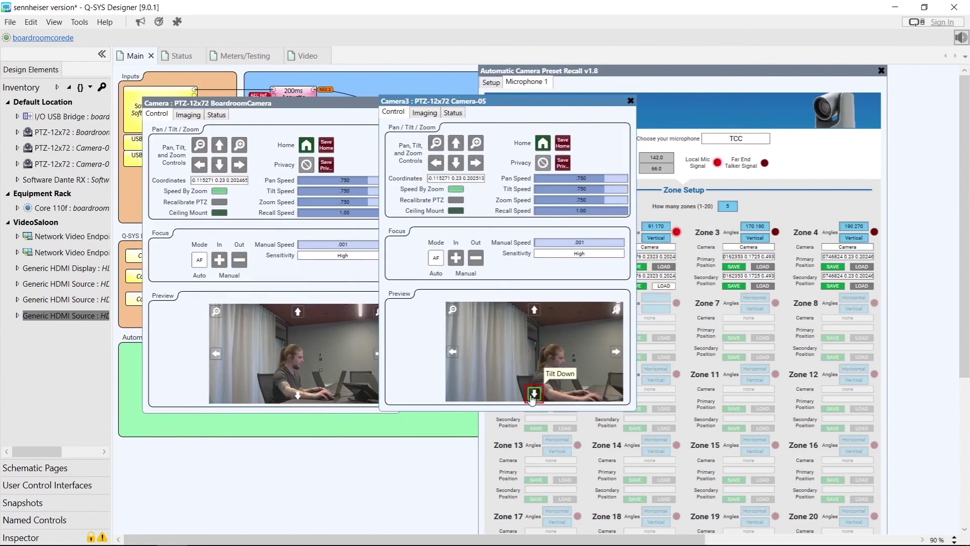
{"action": "left_click", "coordinate": [534, 393]}
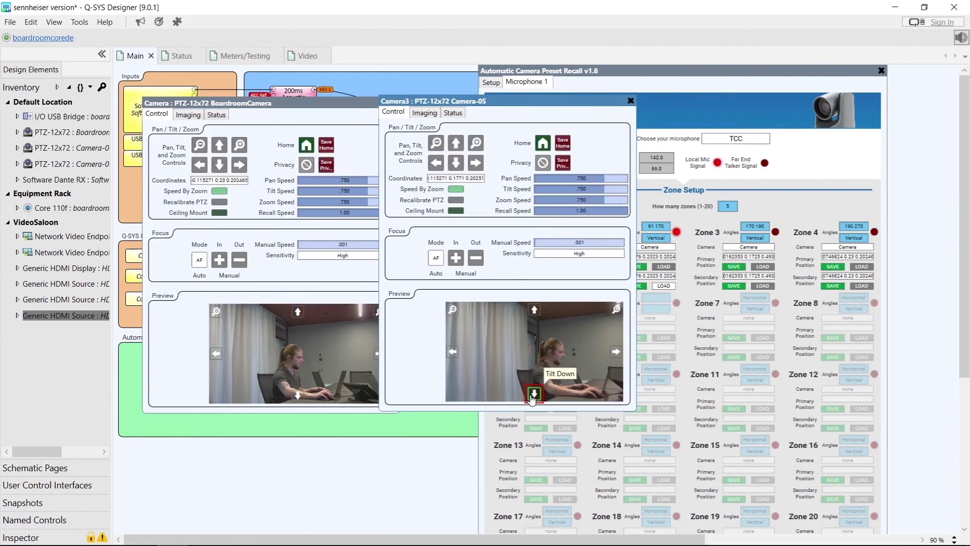
{"action": "left_click", "coordinate": [533, 394]}
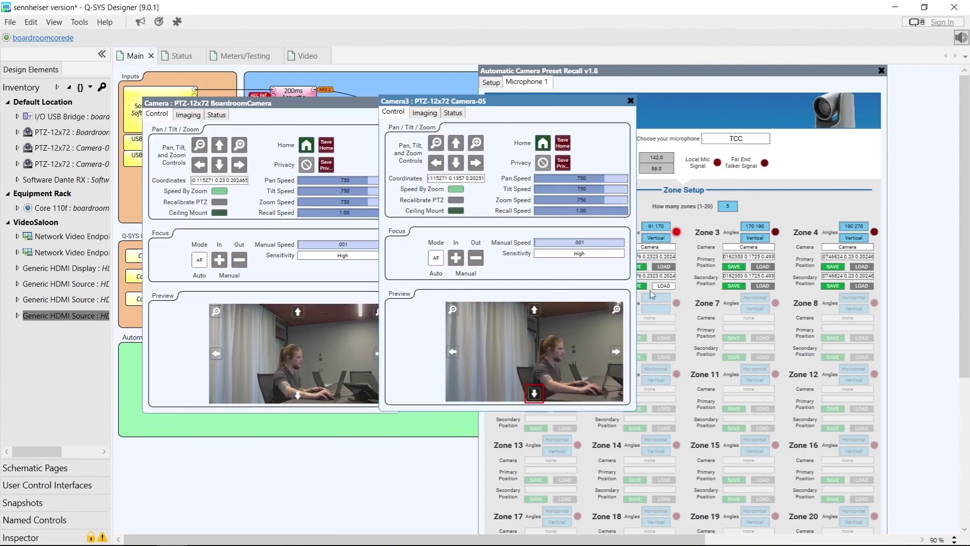
{"action": "left_click", "coordinate": [686, 313]}
Recall Zone 3's secondary position, pan Camera3 right and tilt it down, then save it
{"action": "left_click", "coordinate": [635, 286]}
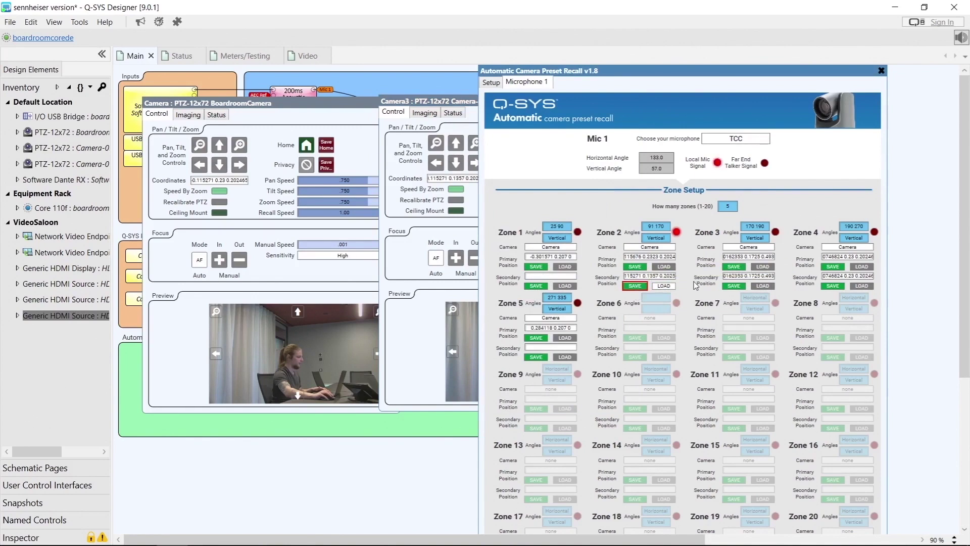
{"action": "left_click", "coordinate": [763, 286]}
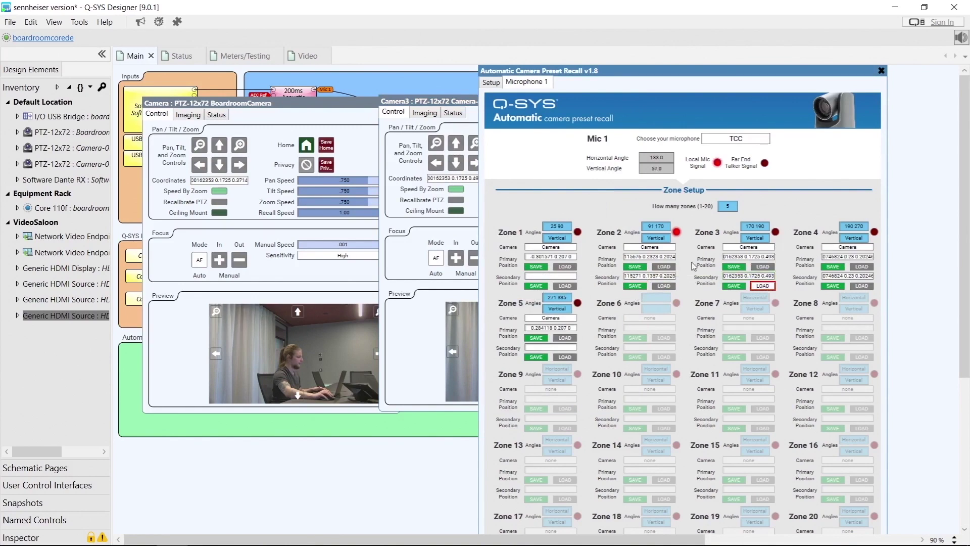
{"action": "left_click", "coordinate": [400, 301]}
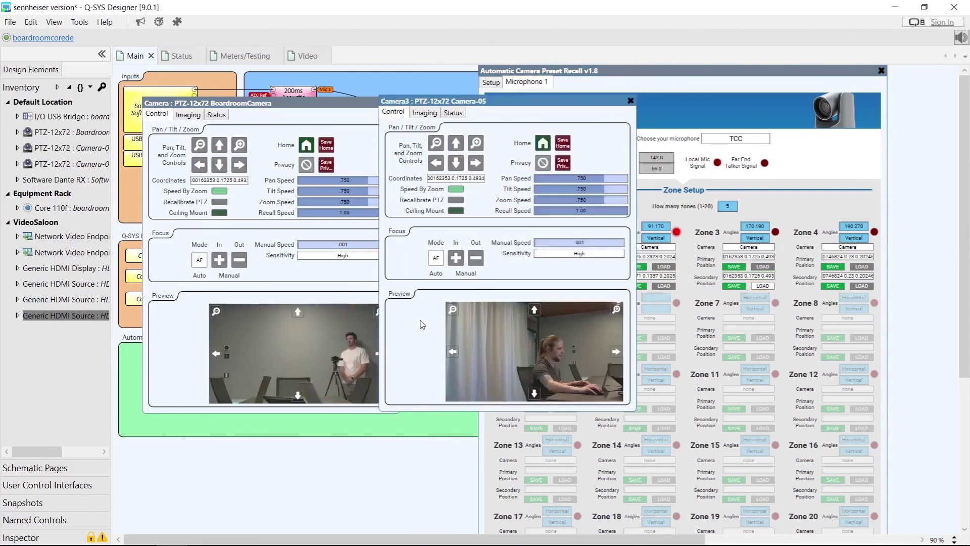
{"action": "left_click", "coordinate": [629, 348]}
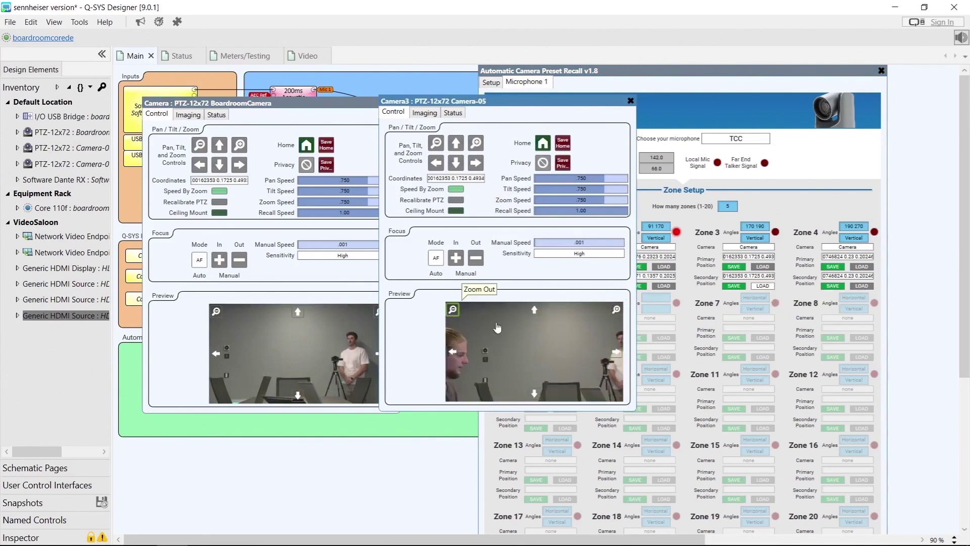
{"action": "left_click", "coordinate": [617, 352]}
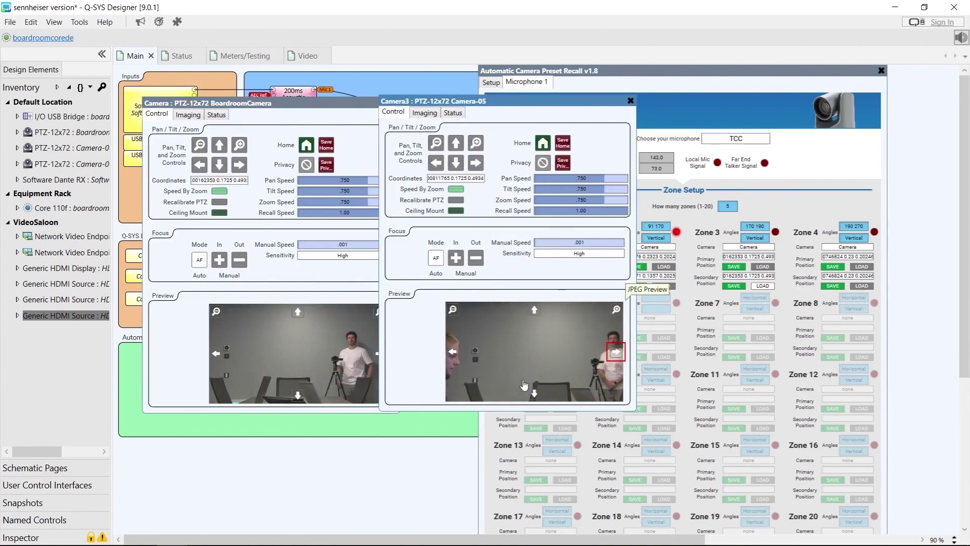
{"action": "left_click", "coordinate": [533, 393]}
{"action": "left_click", "coordinate": [533, 393]}
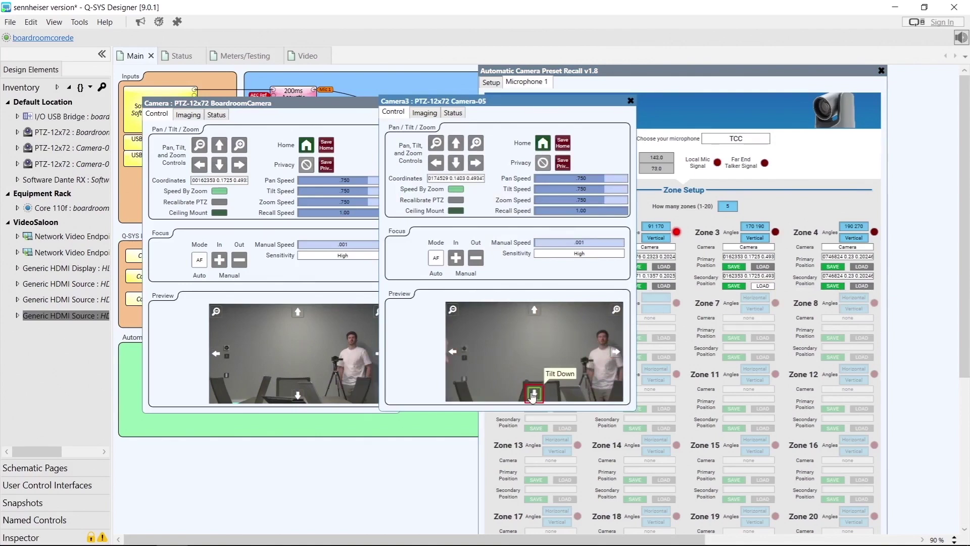
{"action": "left_click", "coordinate": [533, 394]}
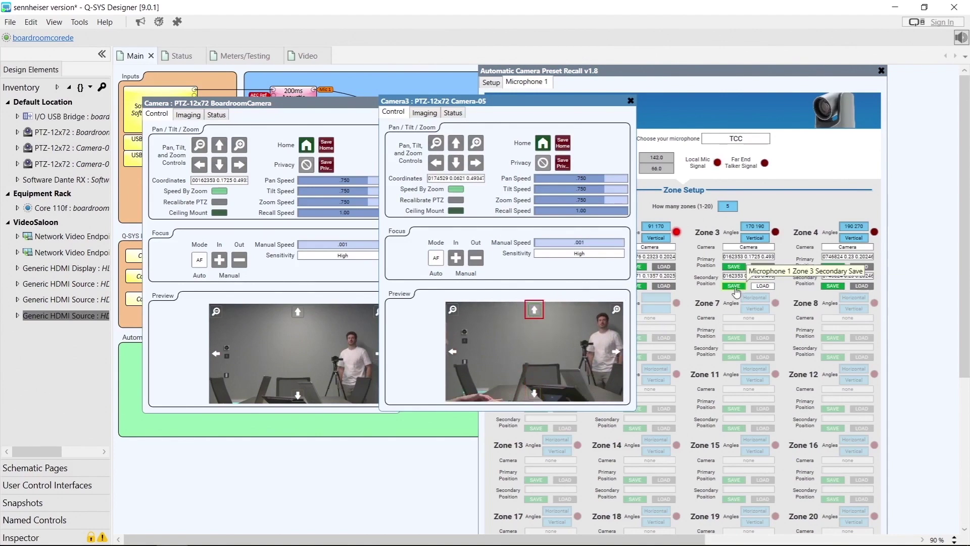
{"action": "left_click", "coordinate": [735, 287]}
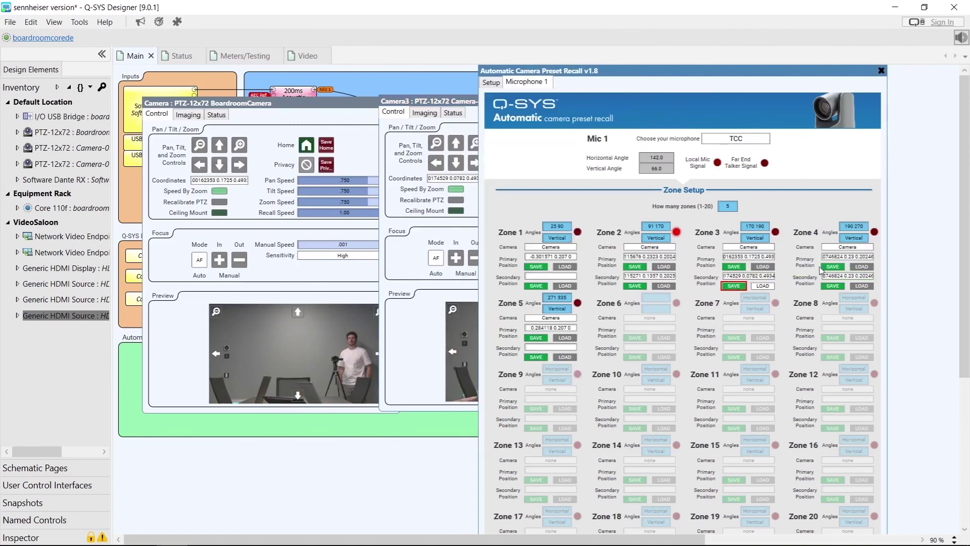
Recall Zone 4's secondary position, adjust Camera3's pan, and save it as Zone 4 secondary
{"action": "left_click", "coordinate": [862, 287]}
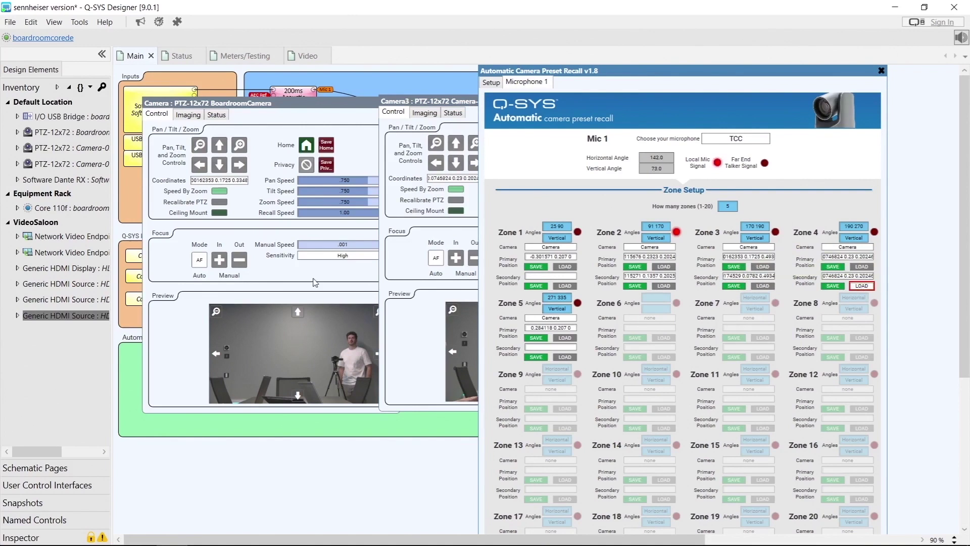
{"action": "left_click", "coordinate": [419, 318]}
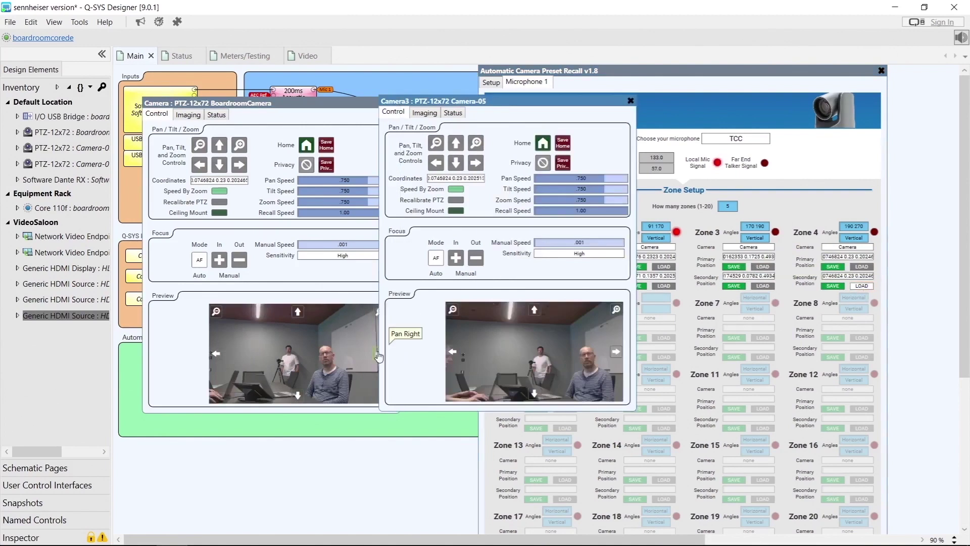
{"action": "left_click", "coordinate": [620, 354]}
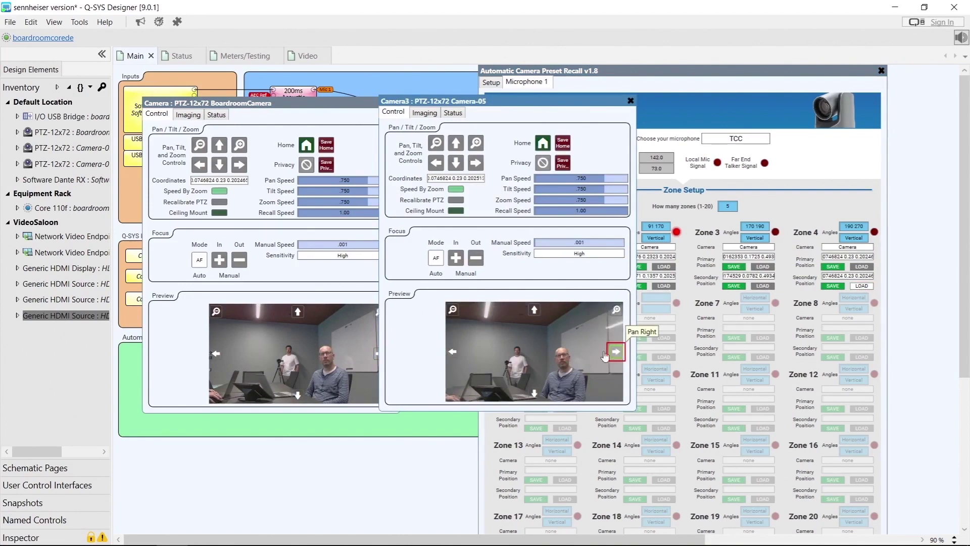
{"action": "left_click", "coordinate": [451, 351]}
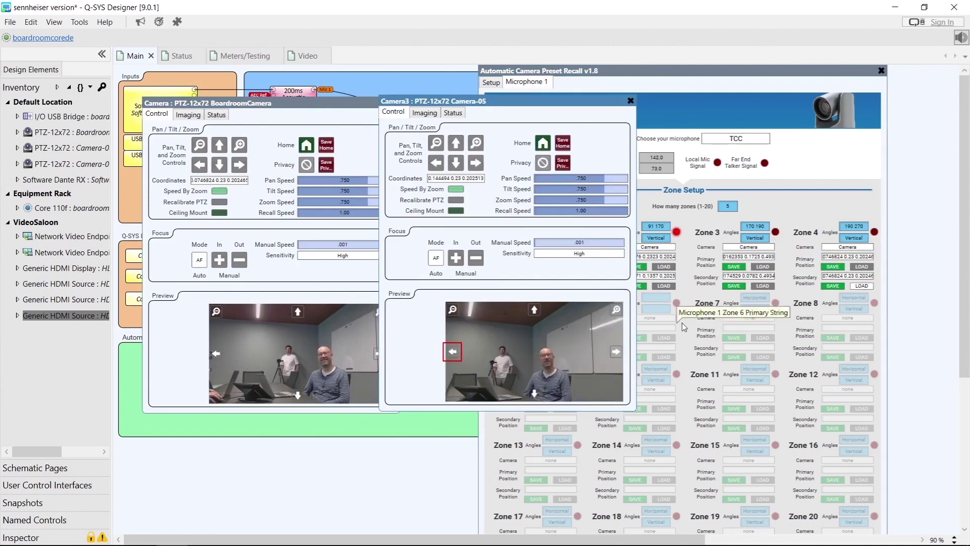
{"action": "left_click", "coordinate": [798, 289]}
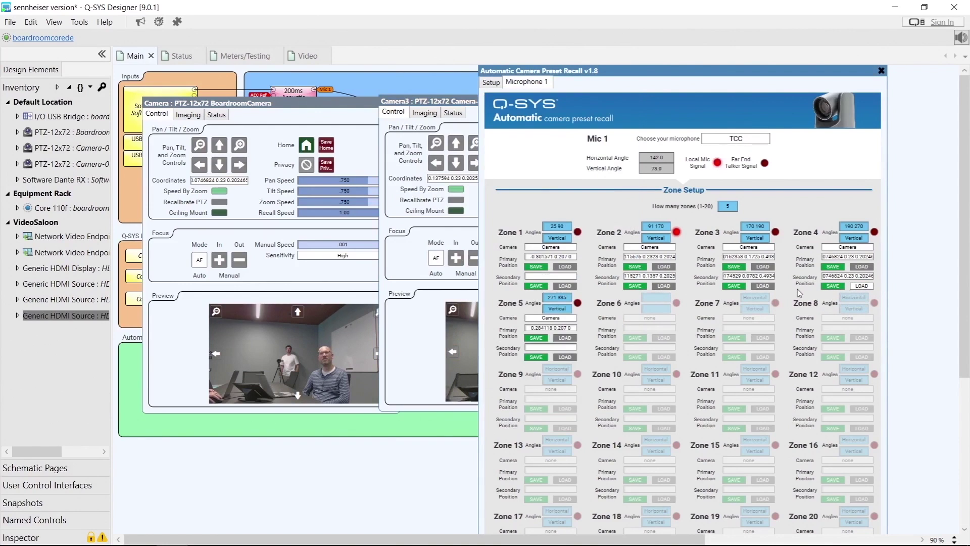
{"action": "left_click", "coordinate": [833, 286]}
{"action": "left_click", "coordinate": [491, 82]}
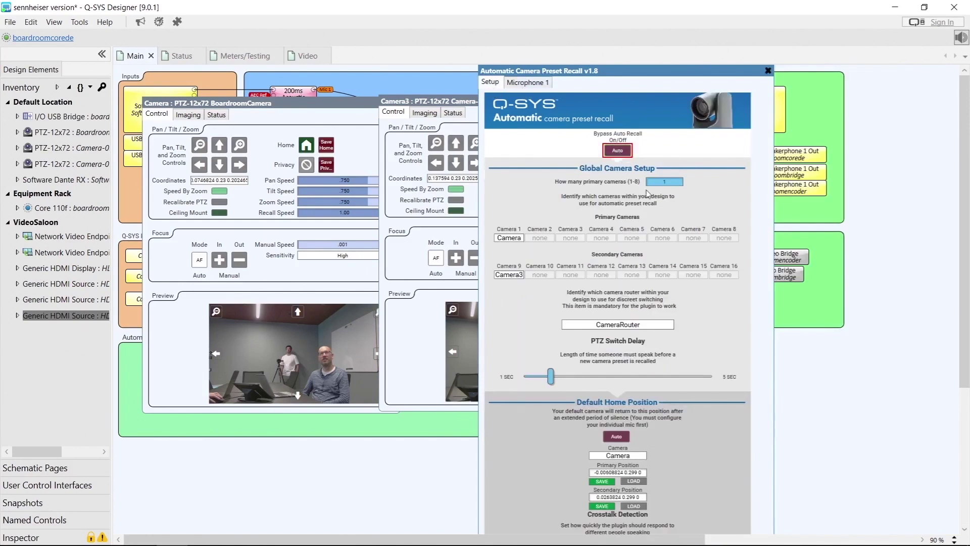
{"action": "key", "text": "ctrl+Tab"}
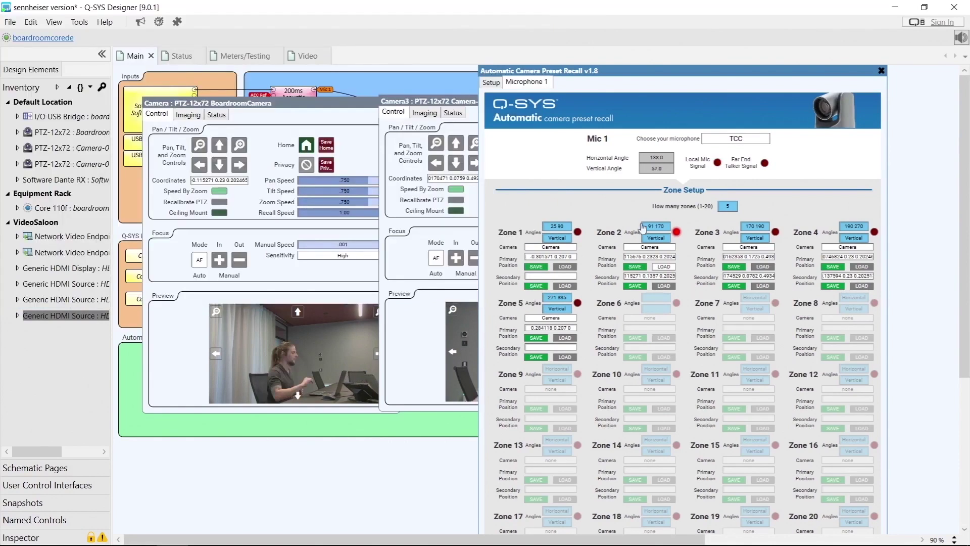
Close the Camera3 and main Camera control windows
{"action": "left_click", "coordinate": [424, 103]}
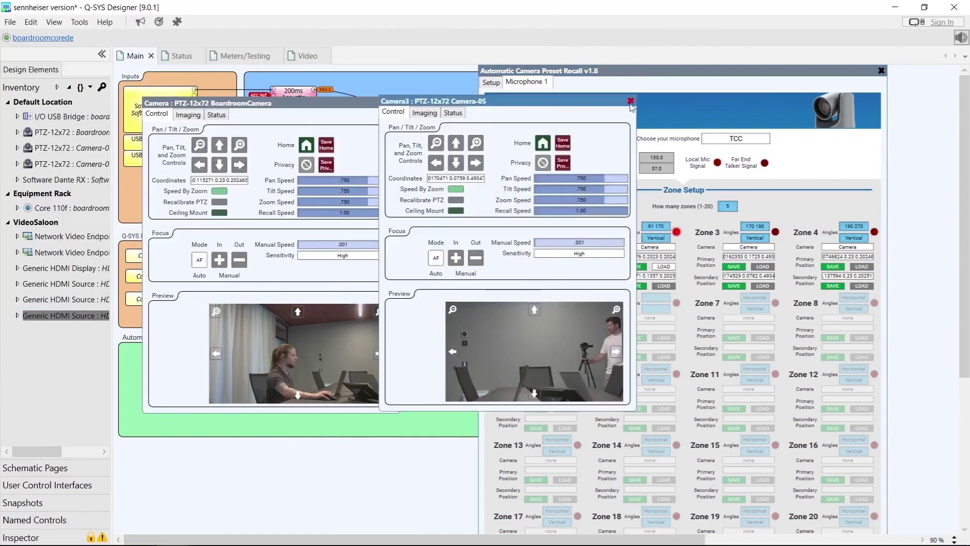
{"action": "left_click", "coordinate": [630, 101]}
{"action": "left_click", "coordinate": [395, 103]}
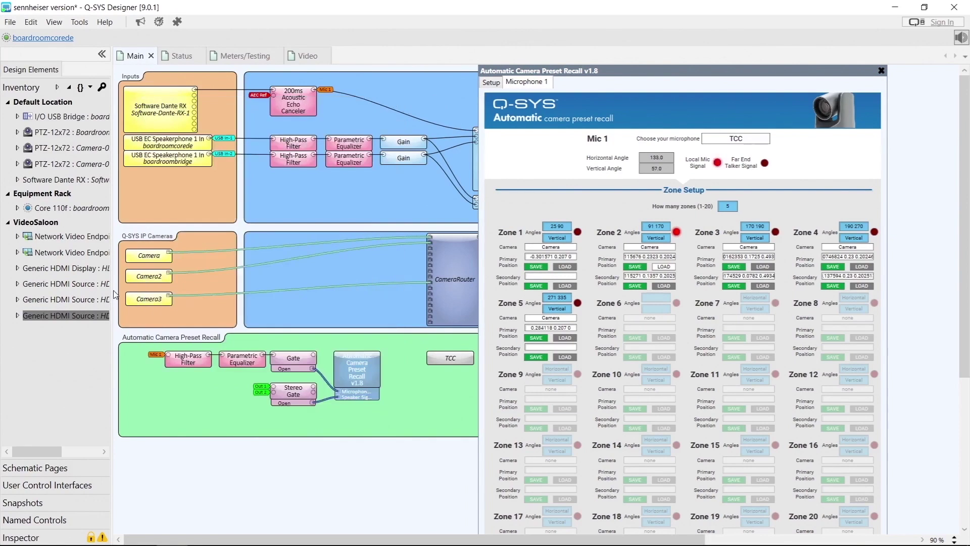
On the Setup page, assign Camera2 to the Camera 2 primary slot
{"action": "left_click", "coordinate": [489, 83]}
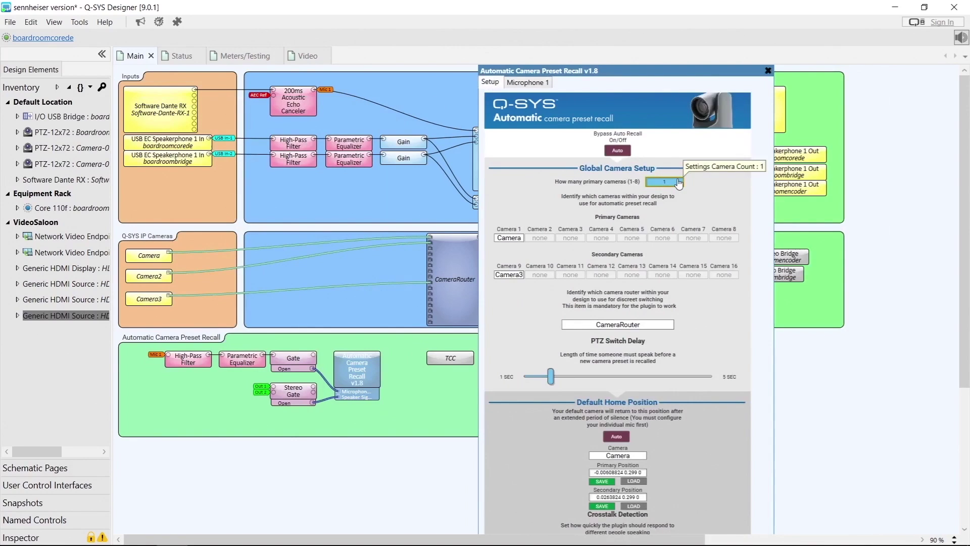
{"action": "scroll", "coordinate": [679, 183], "scroll_direction": "up", "scroll_amount": 1}
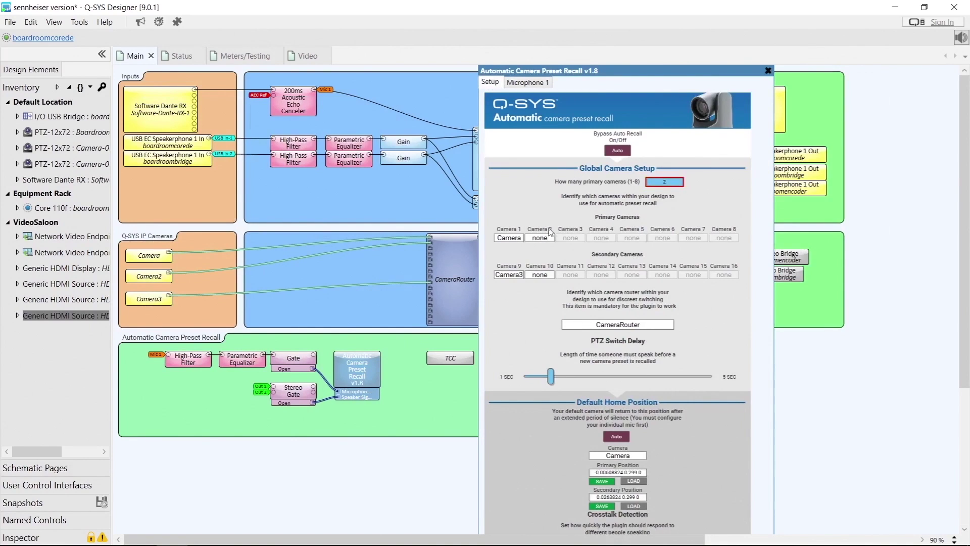
{"action": "left_click", "coordinate": [540, 238]}
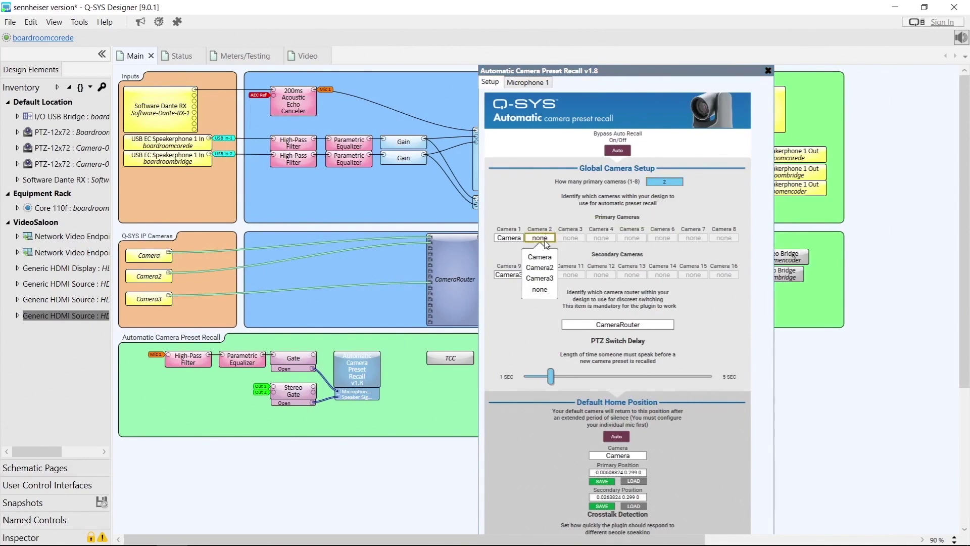
{"action": "left_click", "coordinate": [540, 267]}
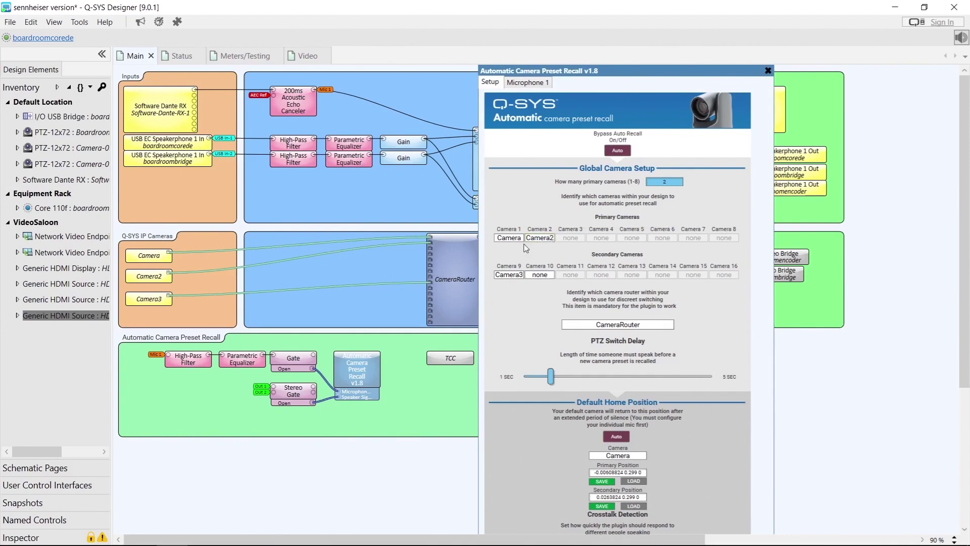
On the Microphone 1 page, choose Camera2 in Zone 5's Camera dropdown
{"action": "left_click", "coordinate": [541, 85]}
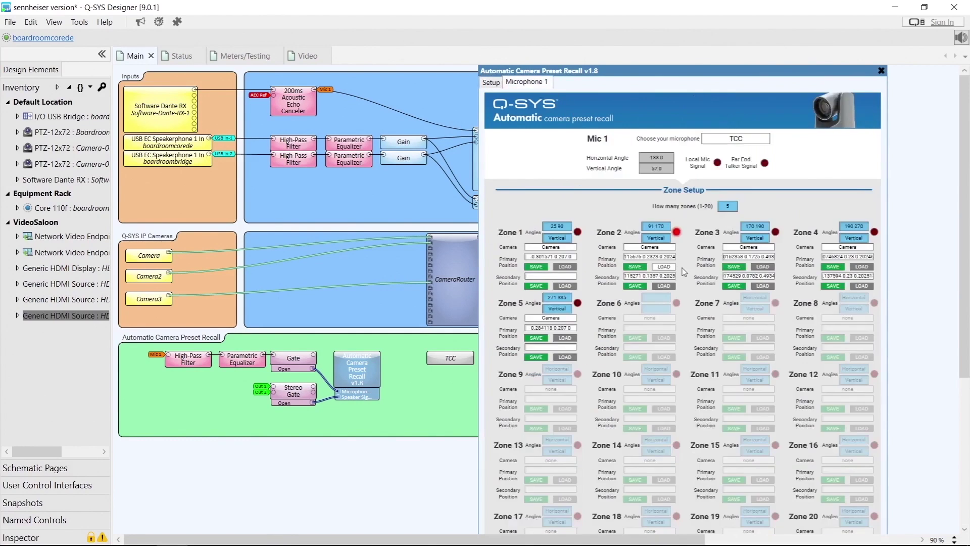
{"action": "left_click", "coordinate": [558, 318]}
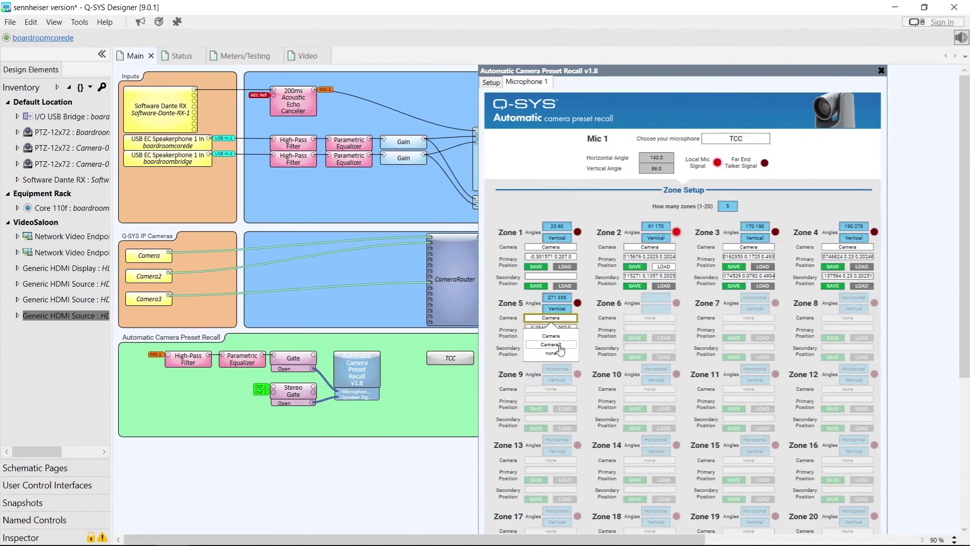
{"action": "left_click", "coordinate": [551, 345]}
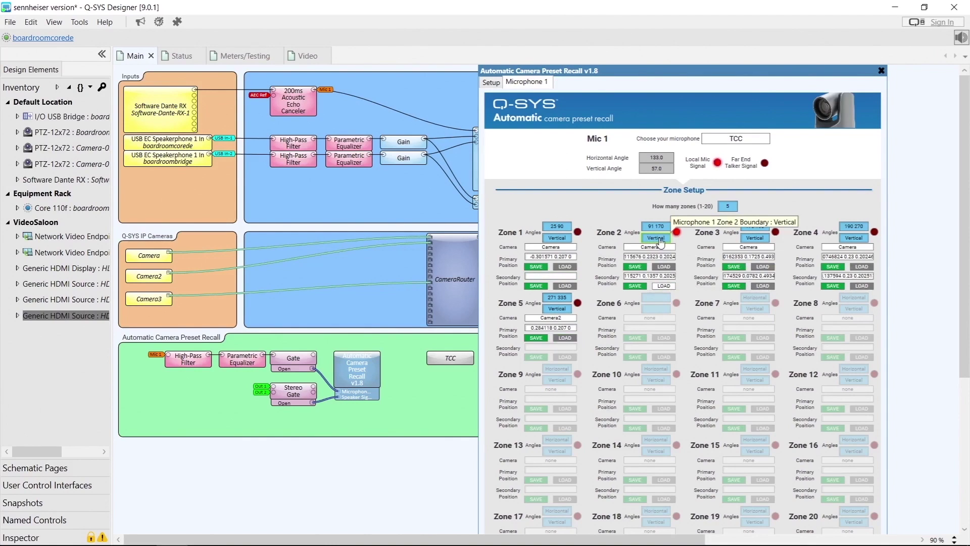
Raise Microphone 1 to 6 zones, copy Zone 2's angle range to Zone 6, and assign Camera
{"action": "left_click", "coordinate": [728, 207]}
{"action": "double_click", "coordinate": [728, 206]}
{"action": "type", "text": "6"}
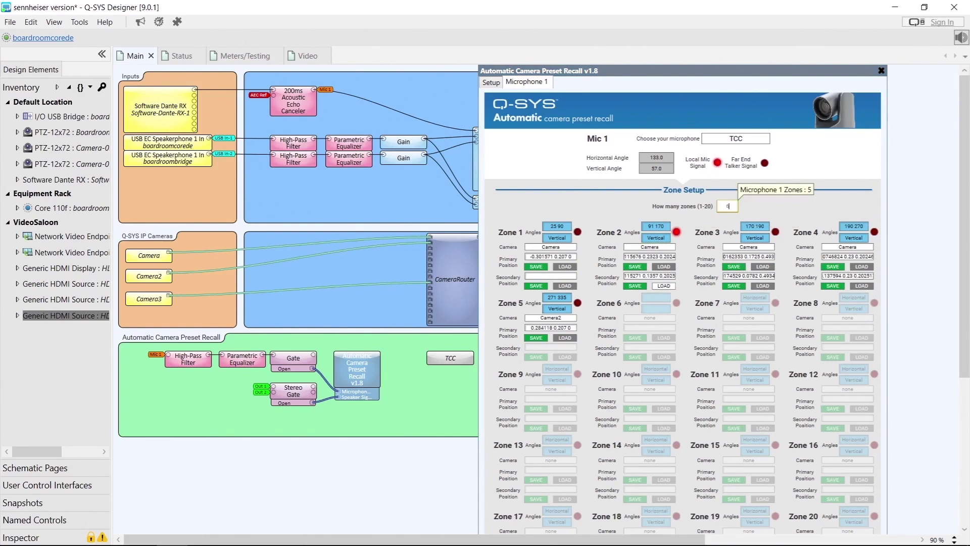
{"action": "key", "text": "Return"}
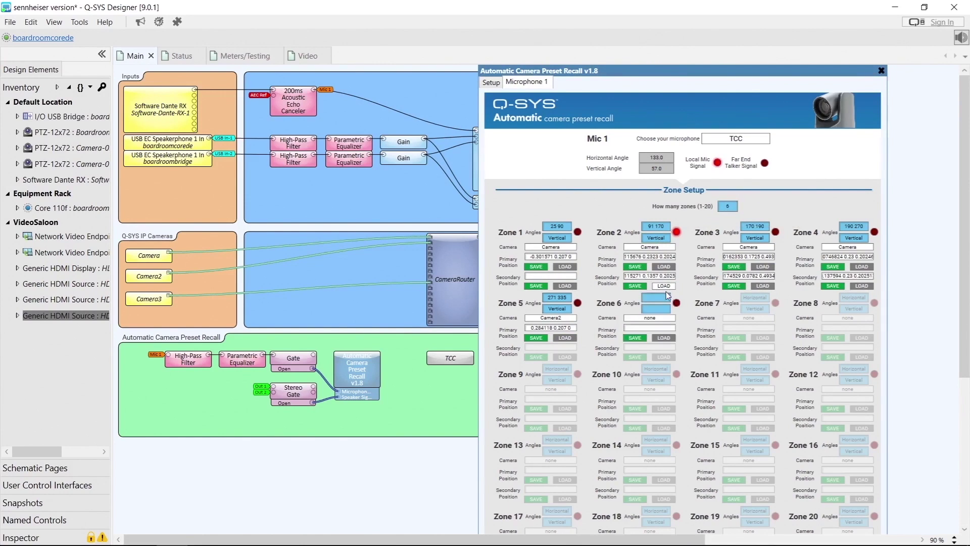
{"action": "left_click_drag", "start_coordinate": [659, 229], "coordinate": [657, 298]}
{"action": "left_click", "coordinate": [656, 318]}
{"action": "left_click", "coordinate": [650, 336]}
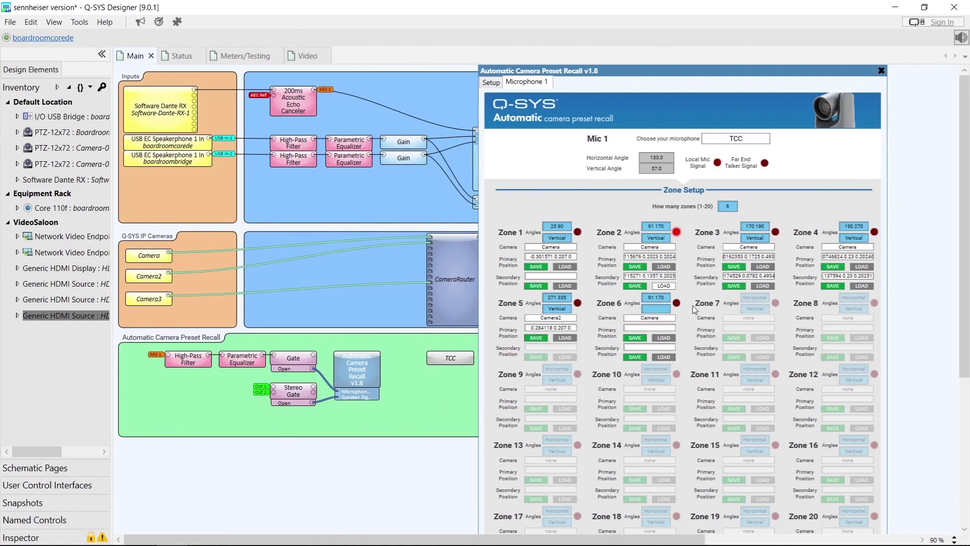
Set Zone 2's vertical angle range to 35-80 and Zone 6's to 0 34
{"action": "left_click", "coordinate": [667, 239]}
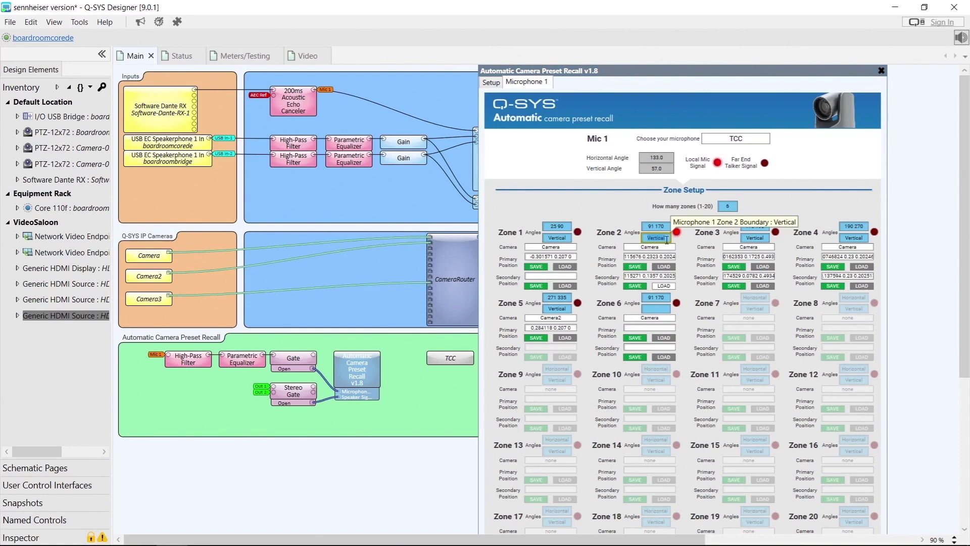
{"action": "type", "text": "35-80"}
{"action": "key", "text": "Return"}
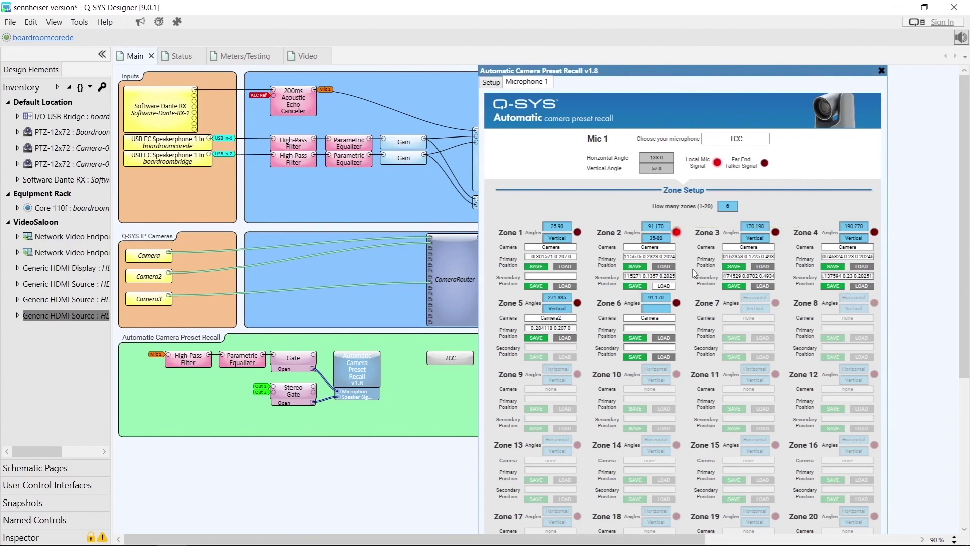
{"action": "left_click", "coordinate": [657, 309]}
{"action": "type", "text": "0 34"}
{"action": "key", "text": "Return"}
Copy Zone 2's primary and secondary position strings into Zone 6's position fields
{"action": "left_click", "coordinate": [665, 332]}
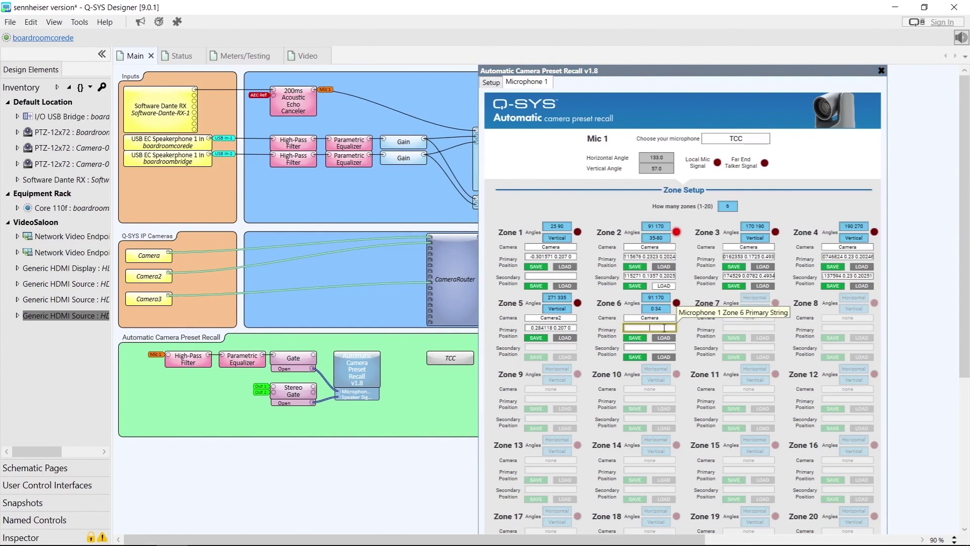
{"action": "double_click", "coordinate": [657, 256]}
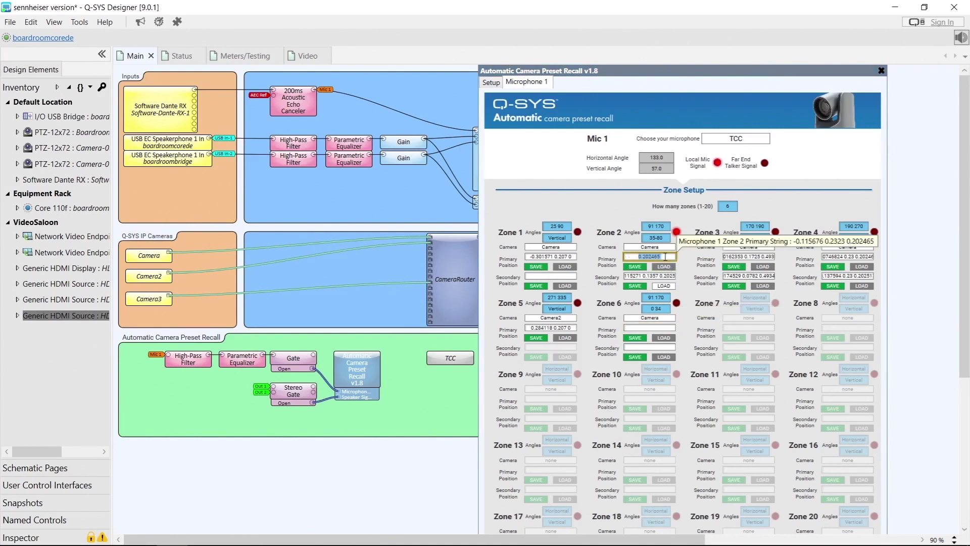
{"action": "left_click", "coordinate": [651, 328]}
{"action": "type", "text": "-0.115676 0.2323 0.202465"}
{"action": "double_click", "coordinate": [654, 276]}
{"action": "key", "text": "ctrl+c"}
{"action": "left_click", "coordinate": [654, 348]}
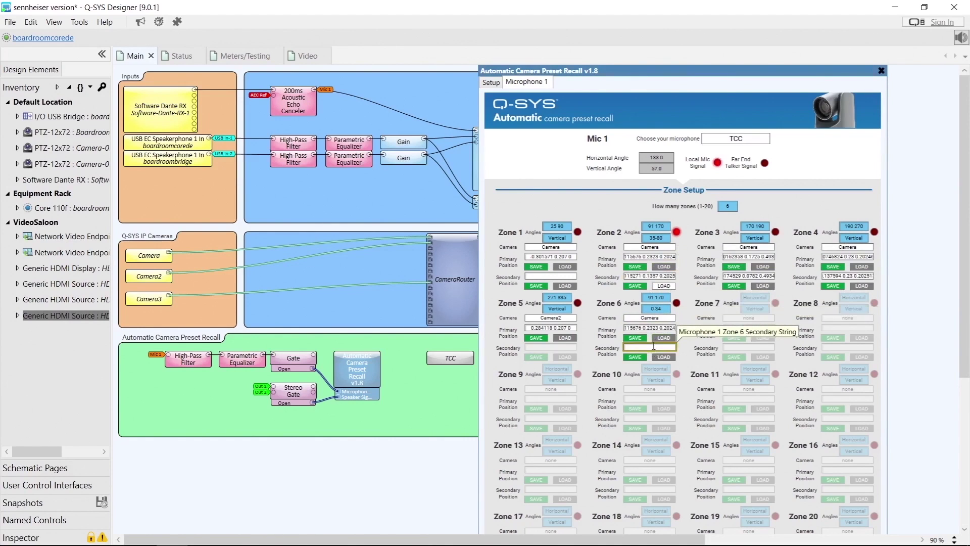
{"action": "key", "text": "ctrl+v"}
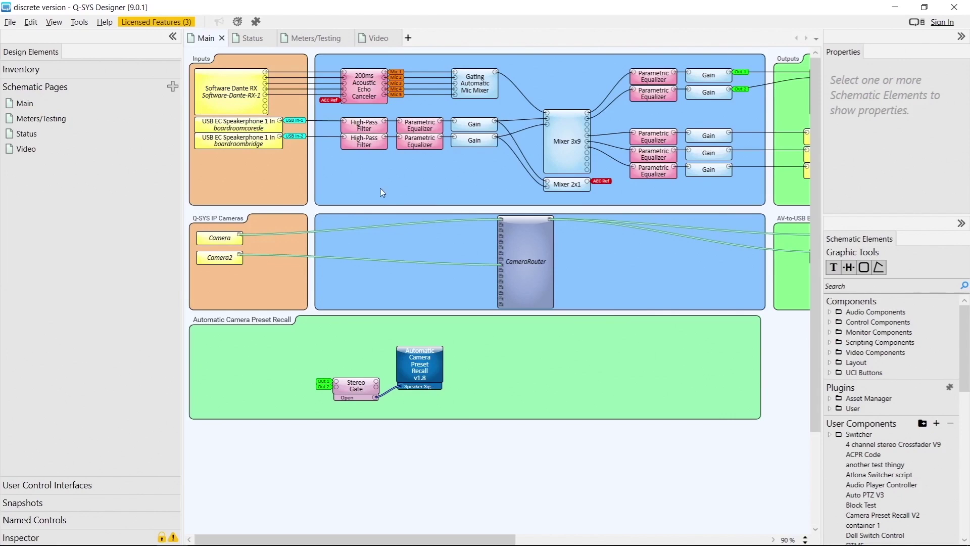
Switch the Automatic Camera Preset Recall block's Type to Discrete Mics, leaving Channels at 10
{"action": "left_click", "coordinate": [410, 364]}
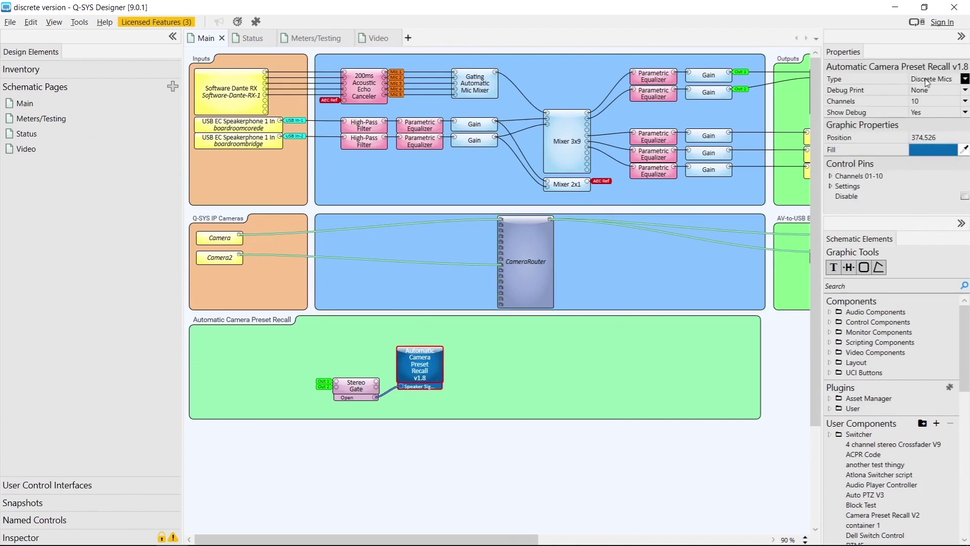
{"action": "left_click", "coordinate": [945, 83]}
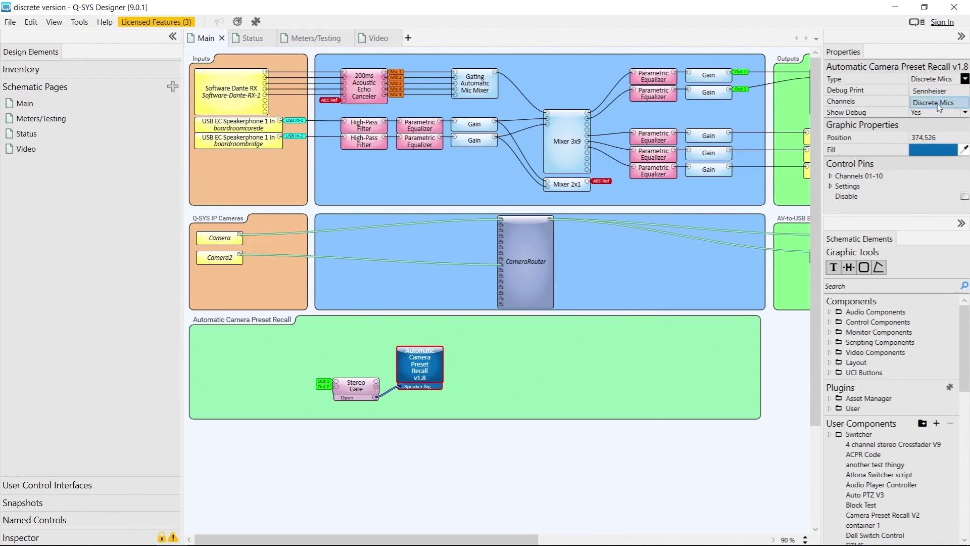
{"action": "left_click", "coordinate": [938, 103]}
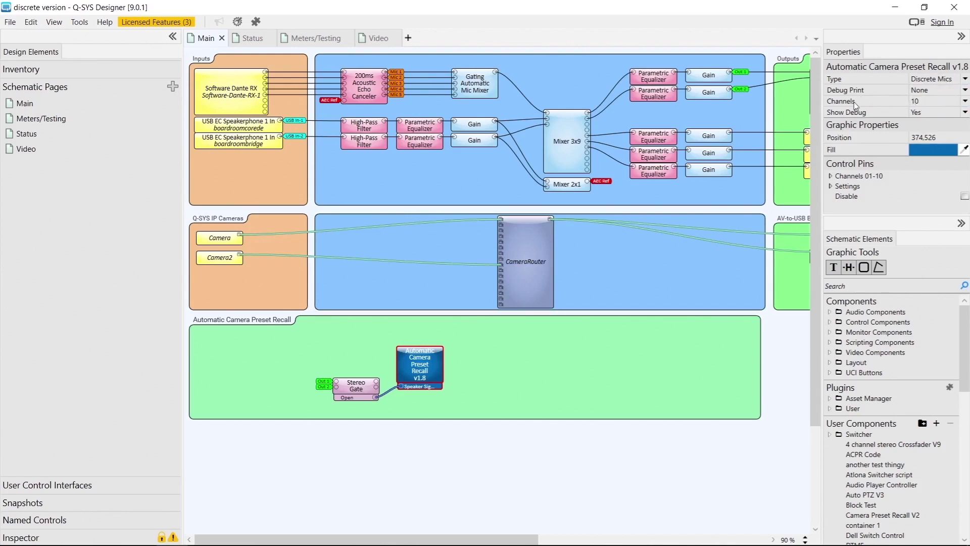
{"action": "left_click", "coordinate": [932, 102]}
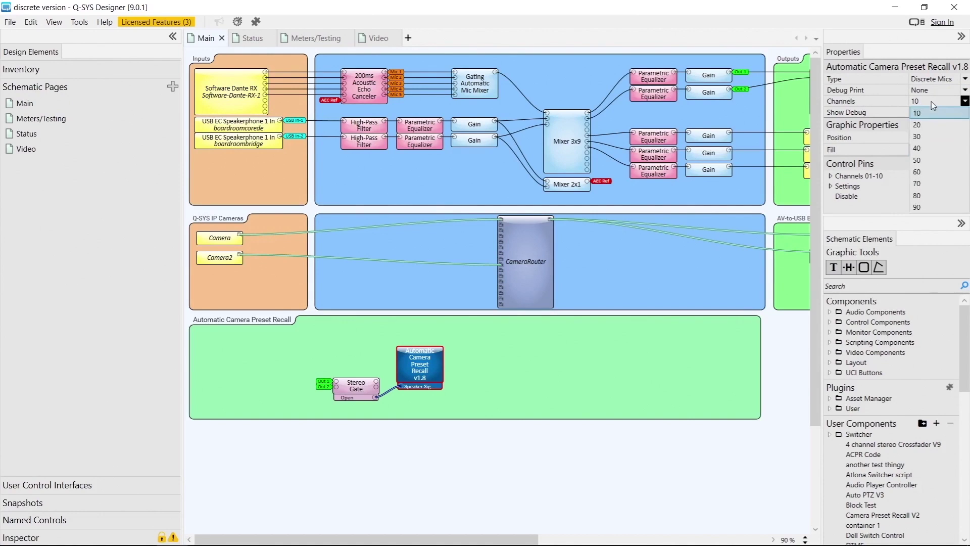
{"action": "left_click", "coordinate": [933, 101]}
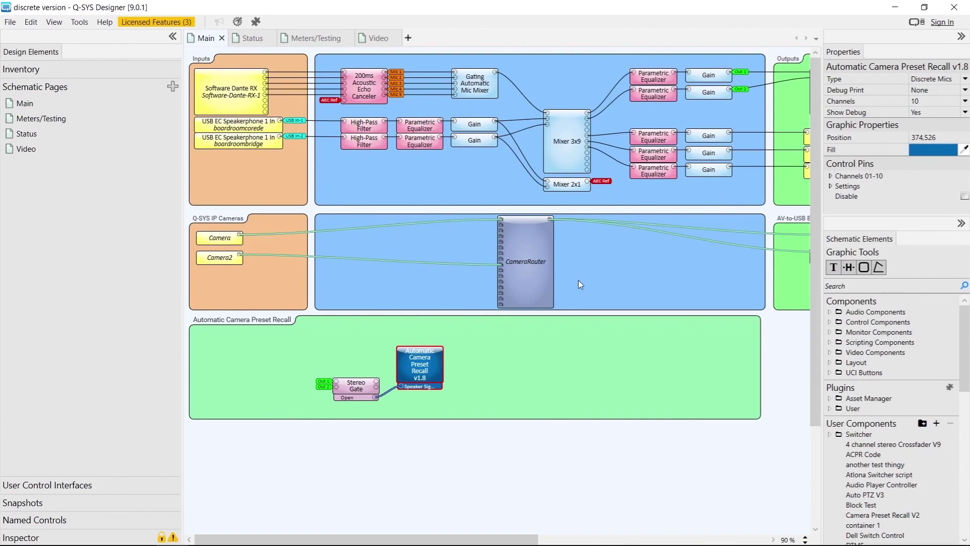
{"action": "left_click", "coordinate": [477, 364]}
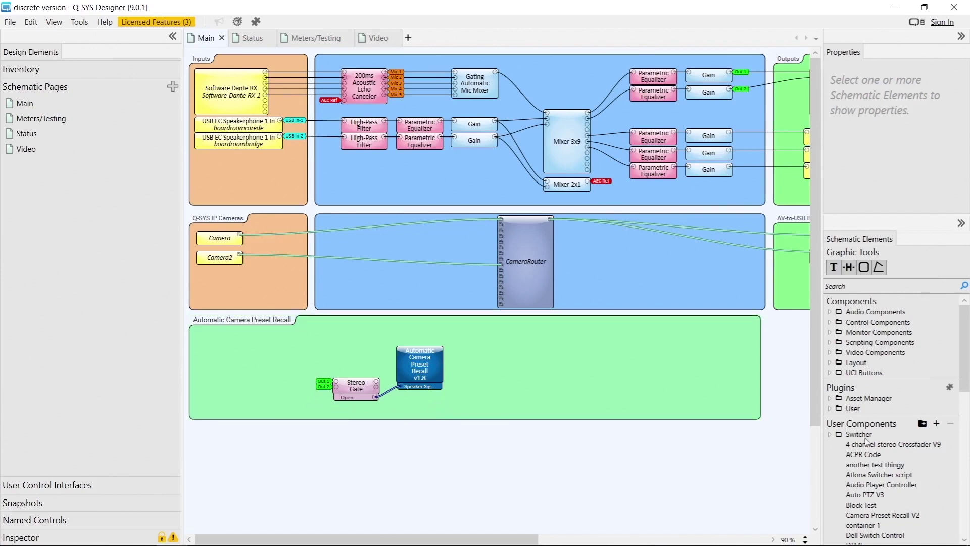
Find the Relative Threshold mixer via 'rel' and place it in the recall group
{"action": "left_click", "coordinate": [854, 287]}
{"action": "type", "text": "rel"}
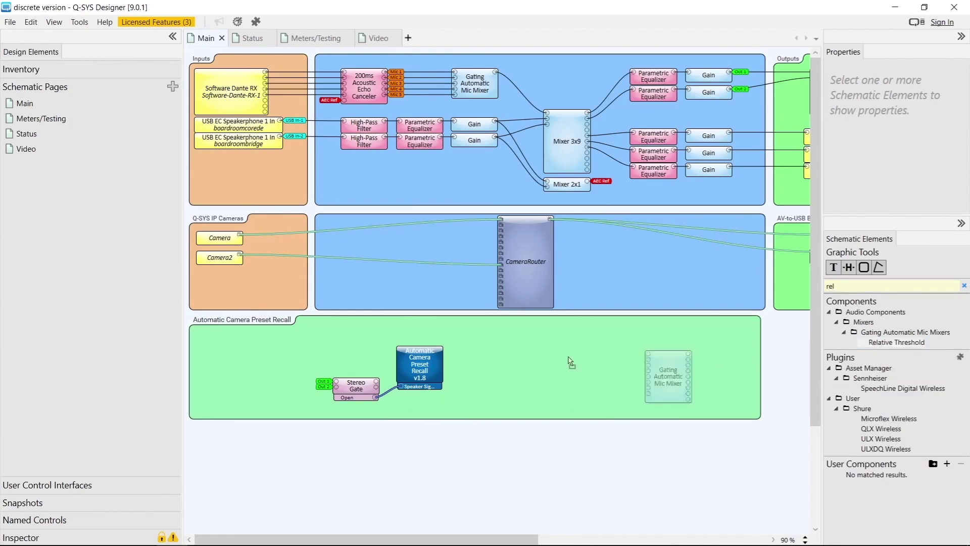
{"action": "left_click_drag", "start_coordinate": [291, 356], "coordinate": [250, 347]}
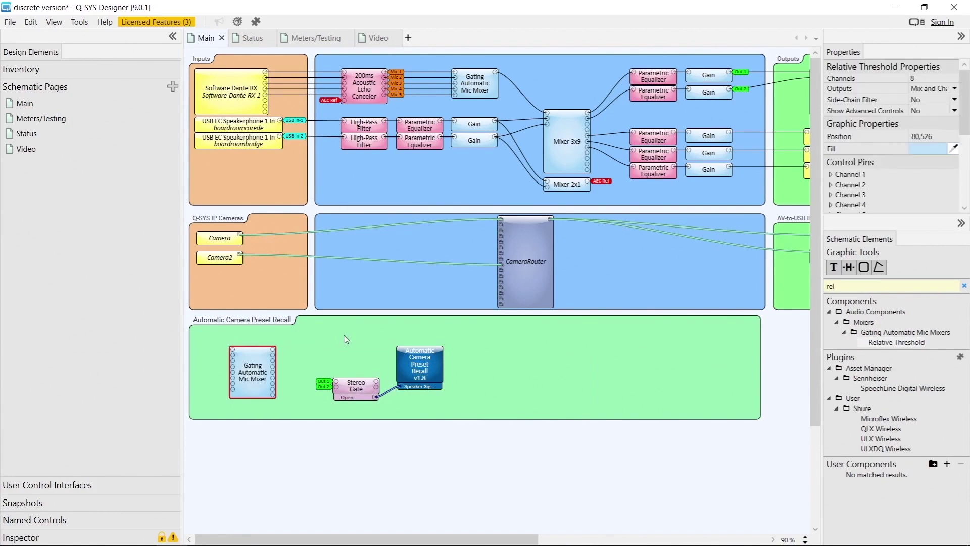
Give the new mixer 5 channels and turn its Side-Chain Filter on
{"action": "left_click", "coordinate": [923, 78]}
{"action": "type", "text": "5"}
{"action": "key", "text": "Return"}
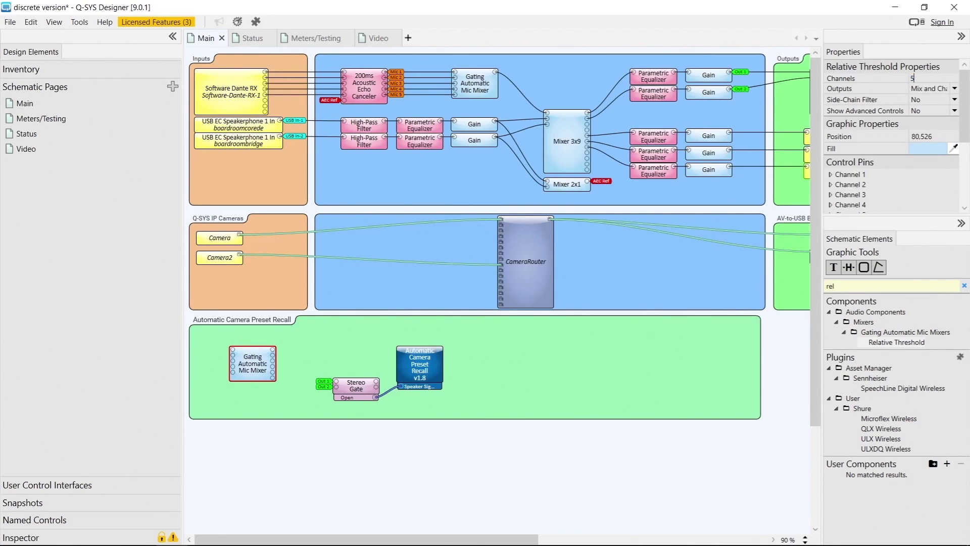
{"action": "left_click", "coordinate": [924, 99]}
{"action": "left_click", "coordinate": [921, 119]}
{"action": "left_click_drag", "start_coordinate": [257, 365], "coordinate": [263, 365]}
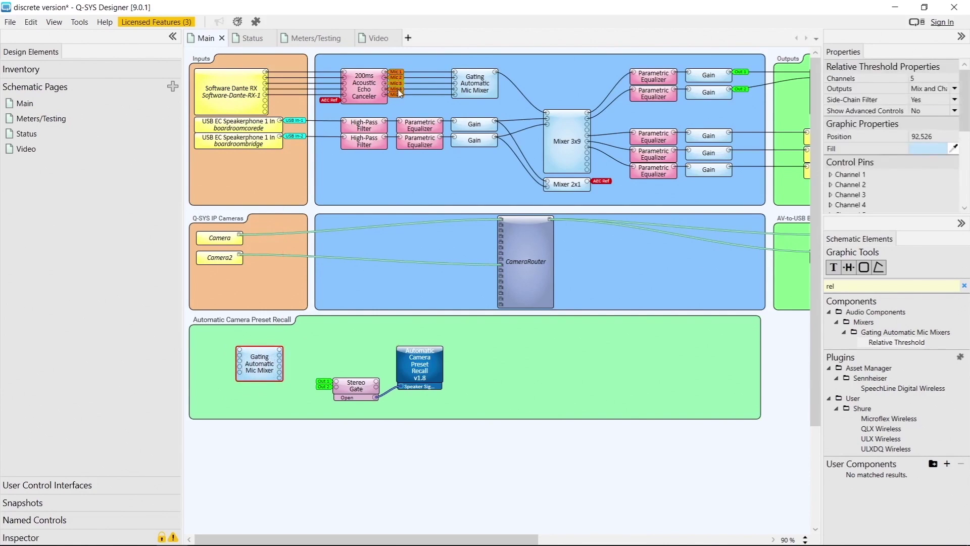
Label the mixer's input pins Mic 1 through Mic 5
{"action": "left_click_drag", "start_coordinate": [229, 340], "coordinate": [243, 380]}
{"action": "type", "text": "Mic"}
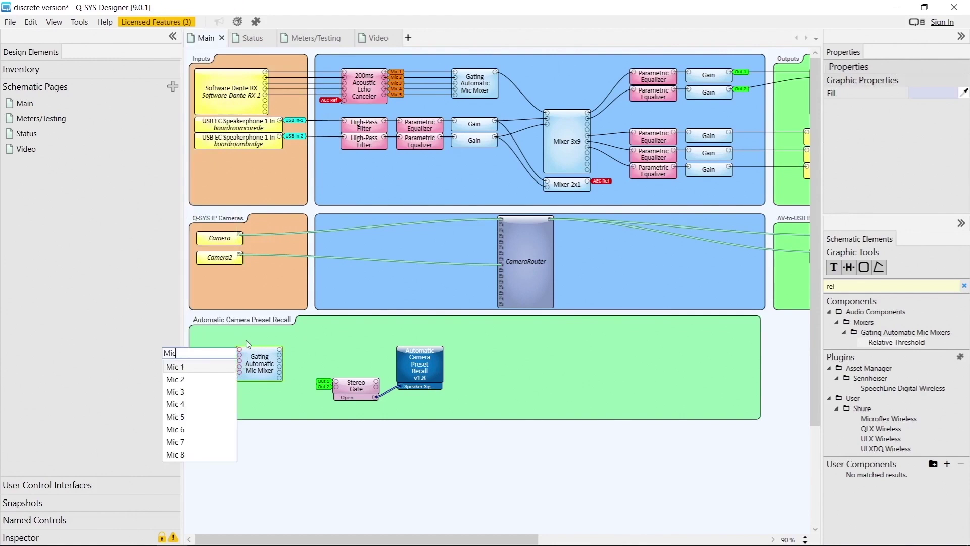
{"action": "key", "text": "Return"}
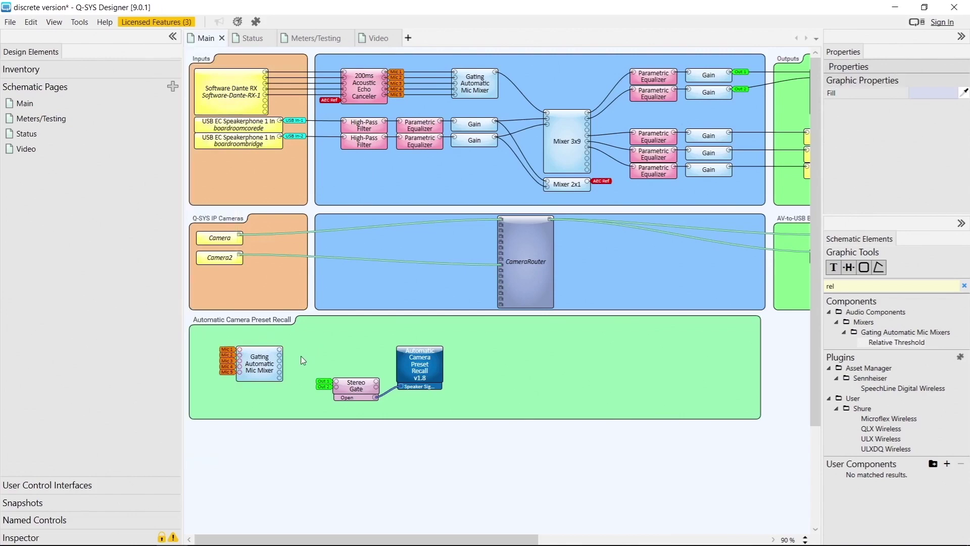
Rename the mixer block to Mixer1, then save and run the design with F5
{"action": "key", "text": "Escape"}
{"action": "left_click", "coordinate": [256, 374]}
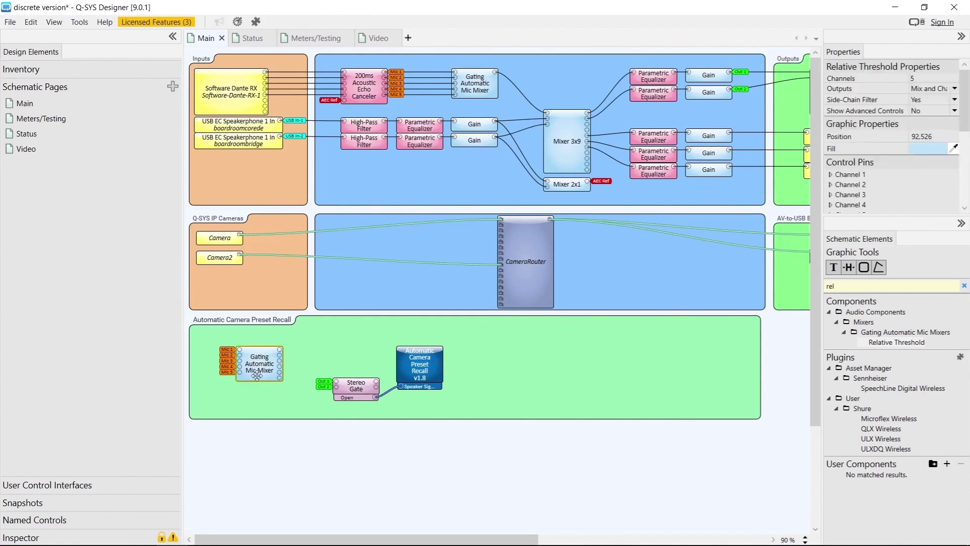
{"action": "type", "text": "Mixer1"}
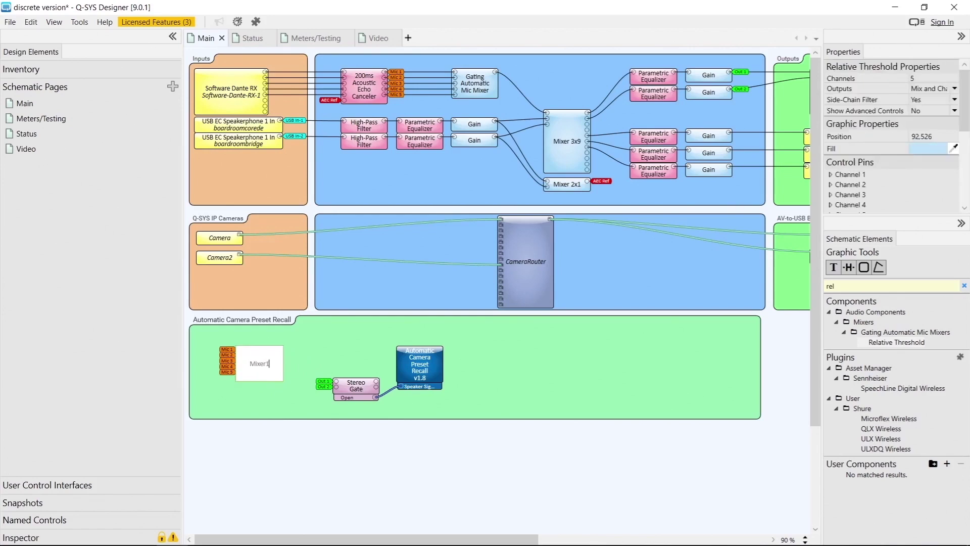
{"action": "key", "text": "Return"}
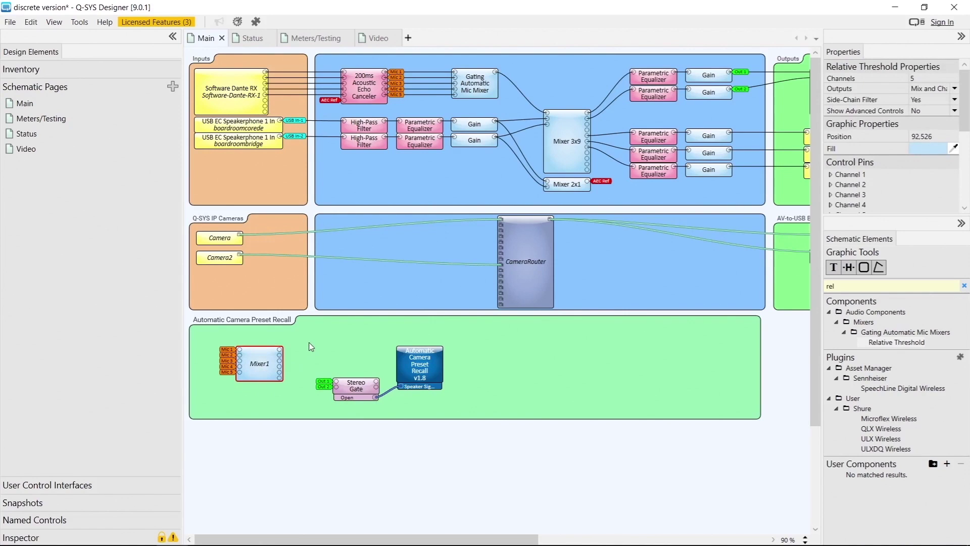
{"action": "left_click", "coordinate": [325, 363]}
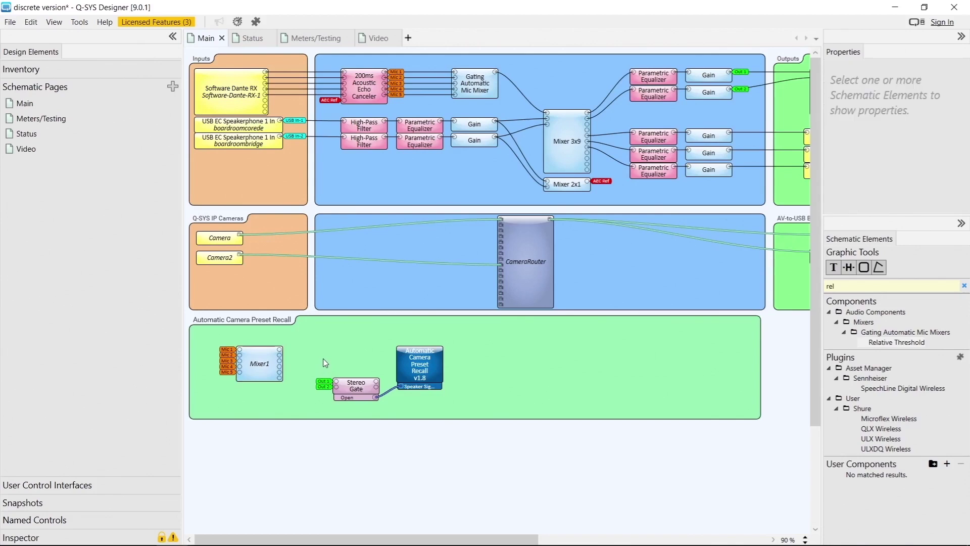
{"action": "key", "text": "F5"}
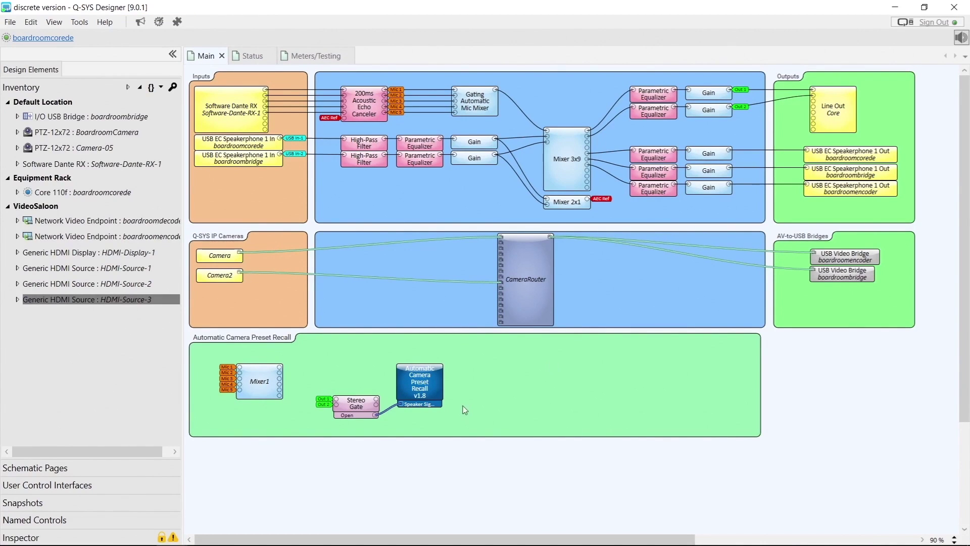
Select Mixer1 as the Gating Auto Mixer on the plugin's Channels 01-10 tab, then open Mixer1's controls
{"action": "double_click", "coordinate": [432, 385]}
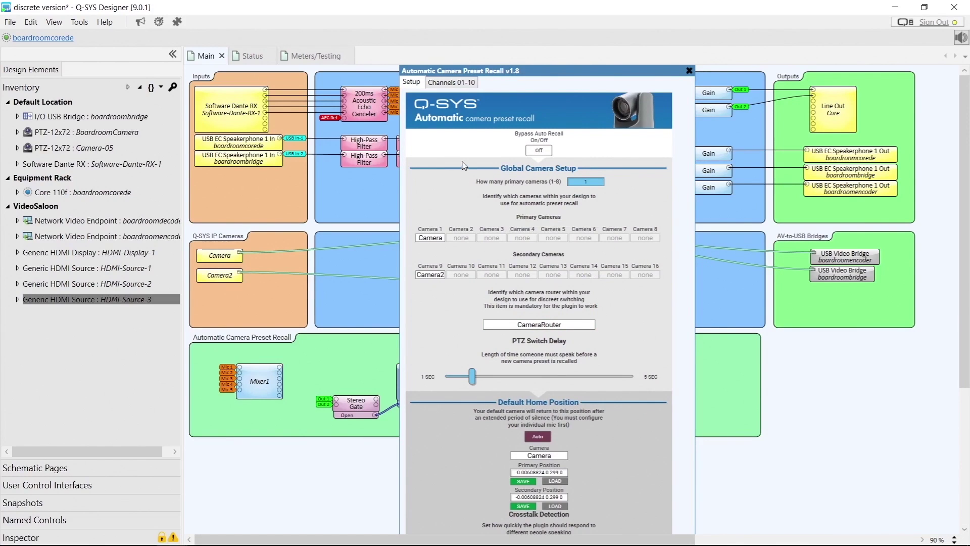
{"action": "left_click", "coordinate": [451, 83]}
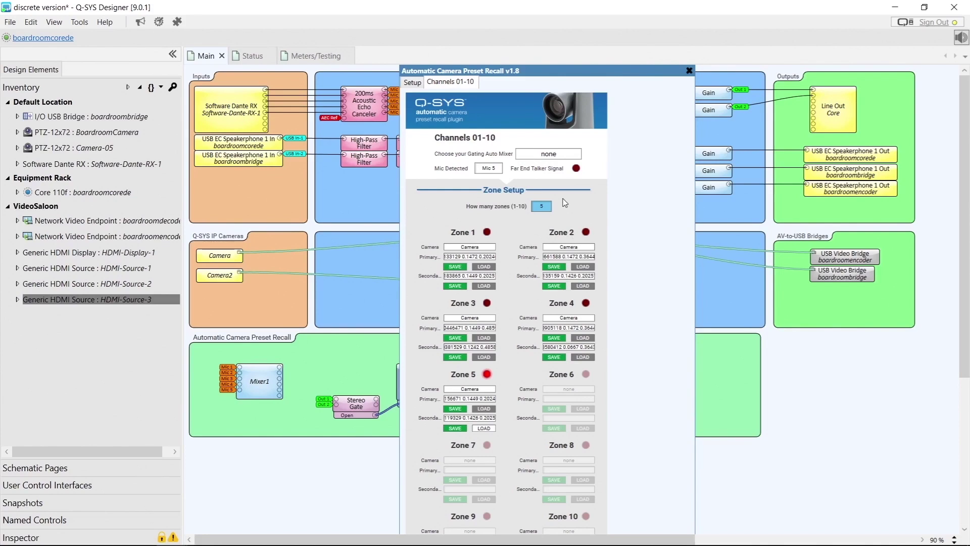
{"action": "left_click", "coordinate": [542, 161]}
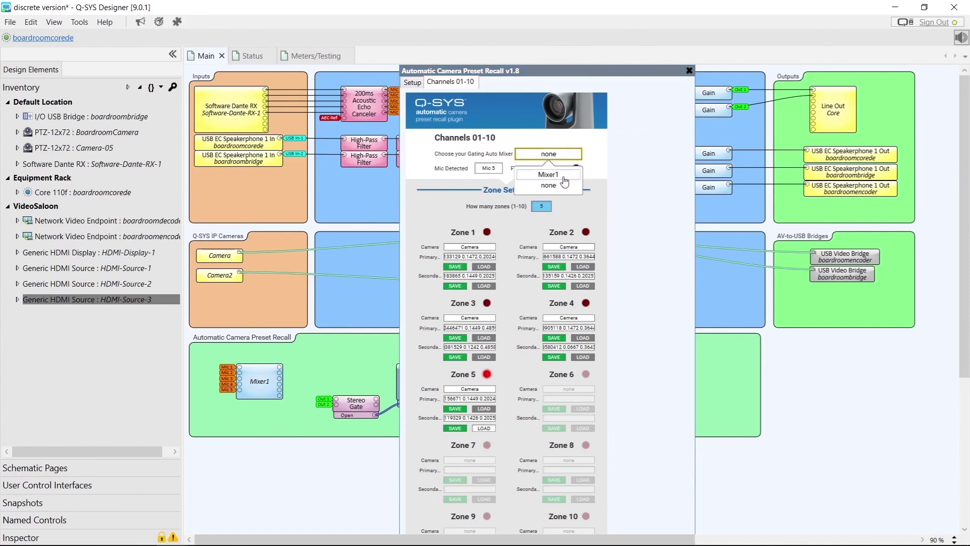
{"action": "left_click", "coordinate": [564, 178]}
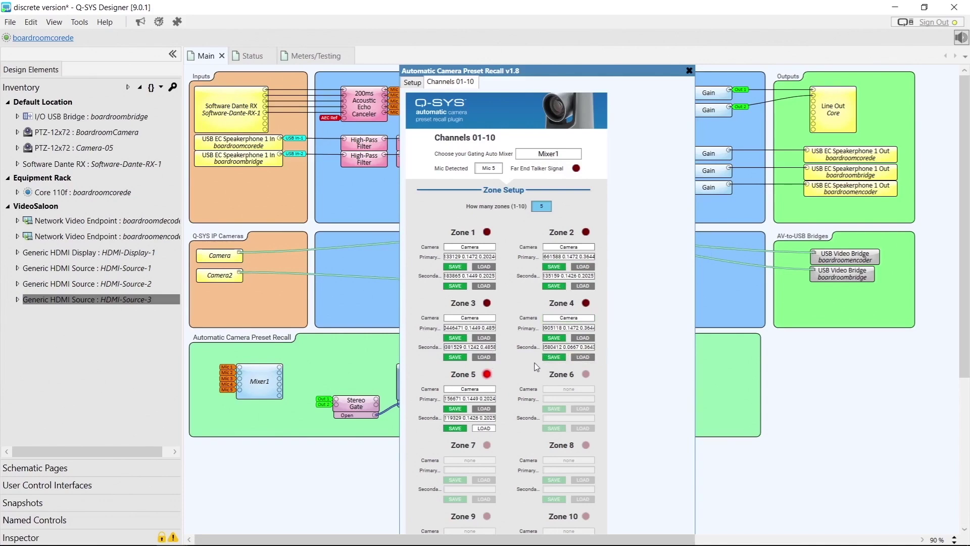
{"action": "left_click", "coordinate": [258, 381]}
{"action": "double_click", "coordinate": [258, 381]}
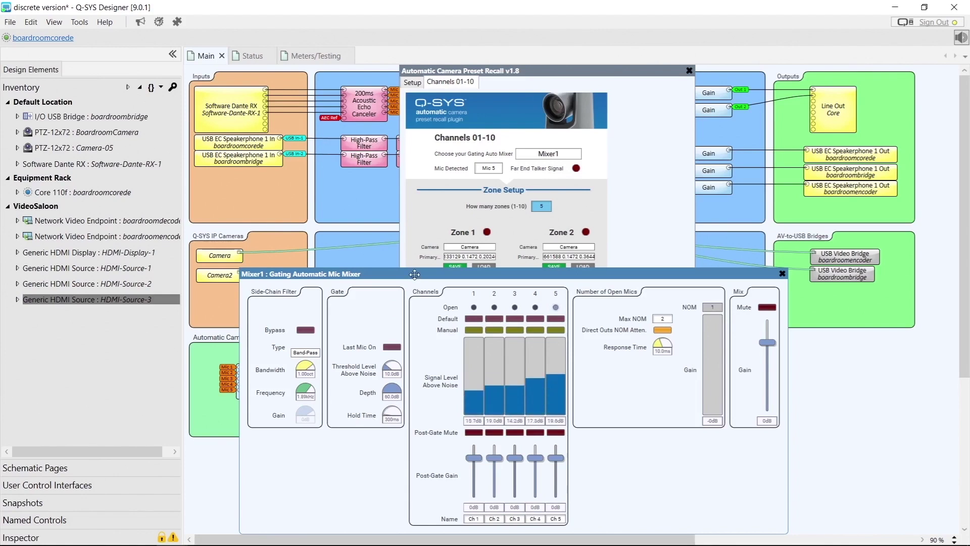
Close the Mixer1 Gating Automatic Mic Mixer window with Escape
{"action": "key", "text": "Escape"}
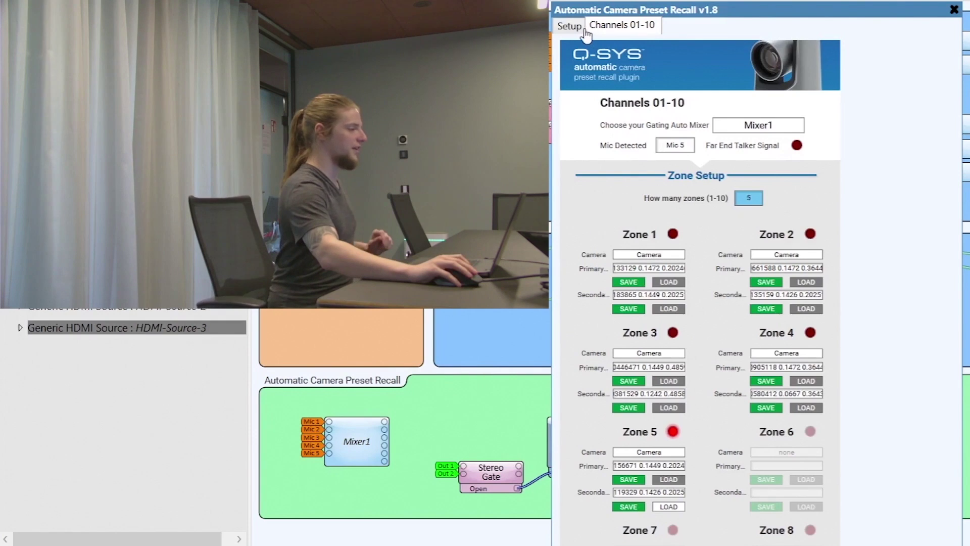
Set Bypass Auto Recall to Auto on the Setup tab, then go back to Channels 01-10
{"action": "left_click", "coordinate": [412, 82]}
{"action": "left_click", "coordinate": [745, 121]}
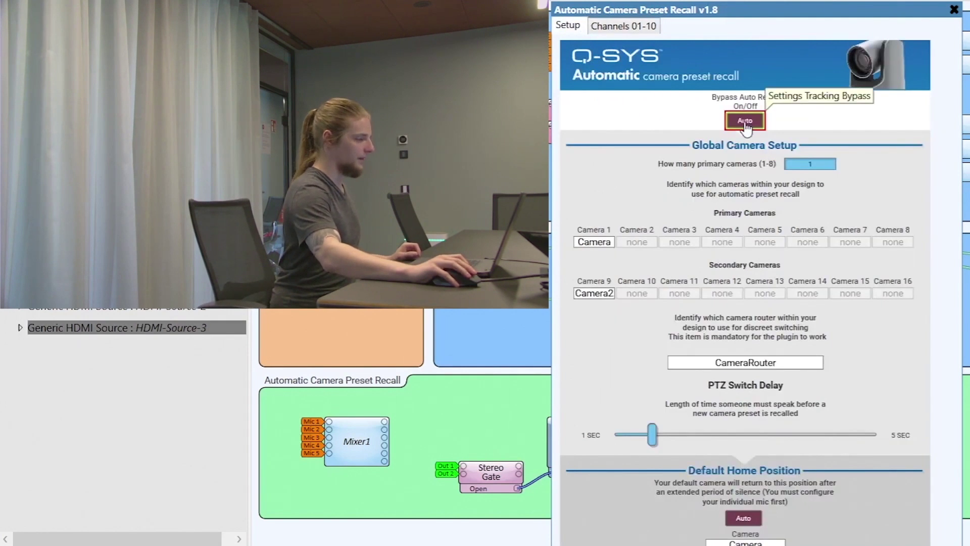
{"action": "left_click", "coordinate": [618, 29]}
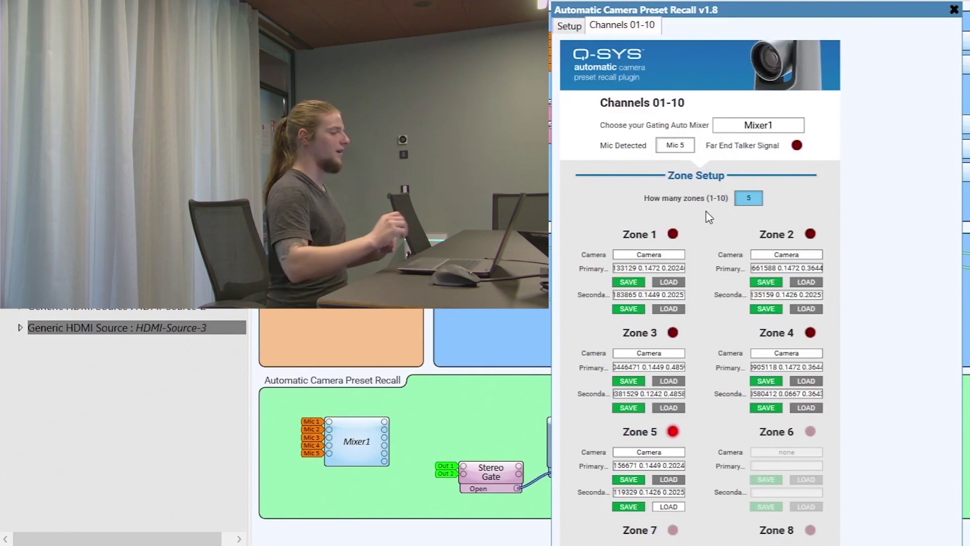